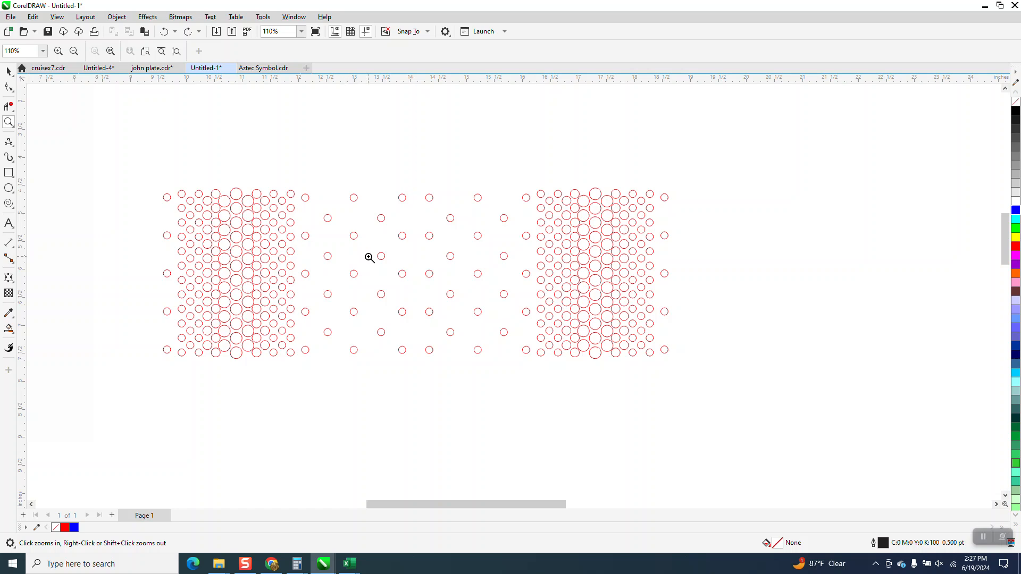
Examine the MacroMonster logo, the Jeff's Cool Freebie box image and the red circle pattern on the page up close.
scroll(376, 267, "down", 3)
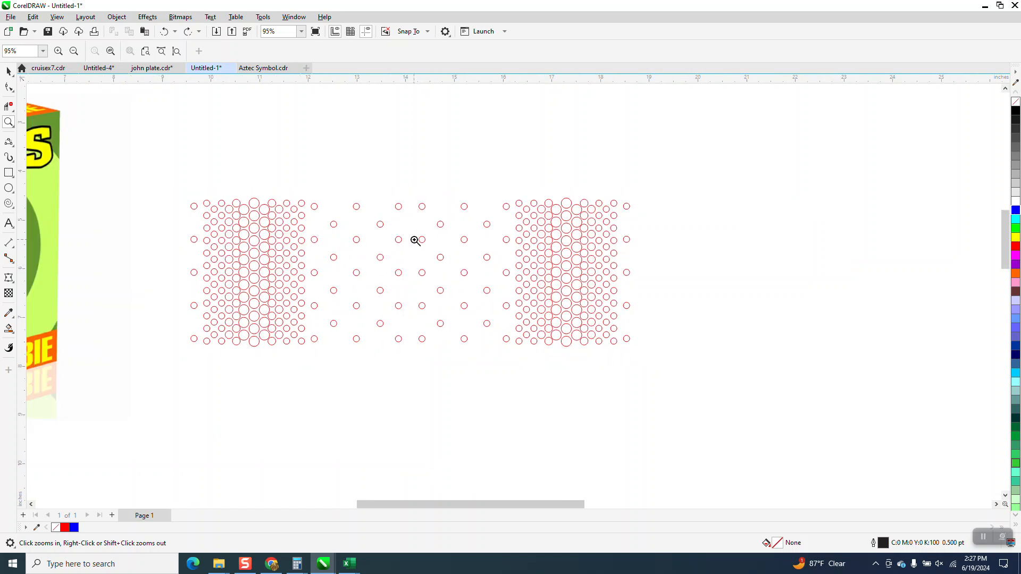
left_click_drag(130, 107, 337, 159)
scroll(472, 258, "down", 4)
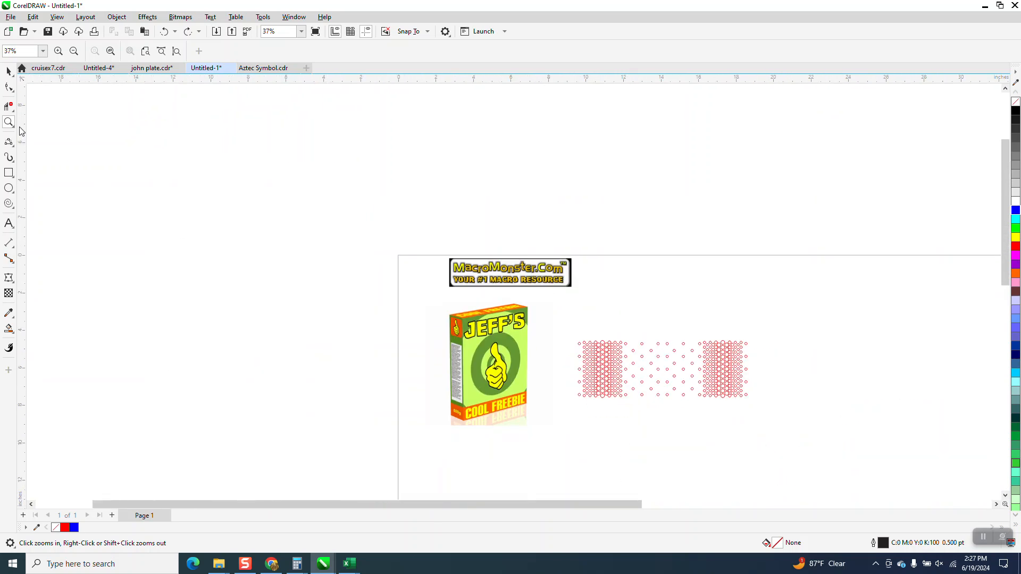
left_click_drag(424, 239, 594, 304)
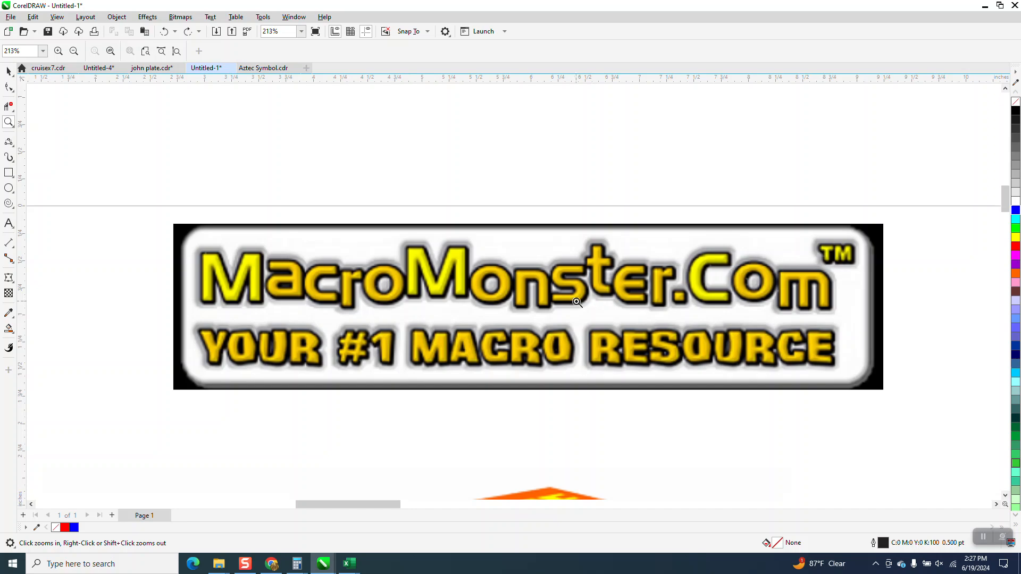
scroll(549, 297, "down", 4)
scroll(327, 258, "down", 2)
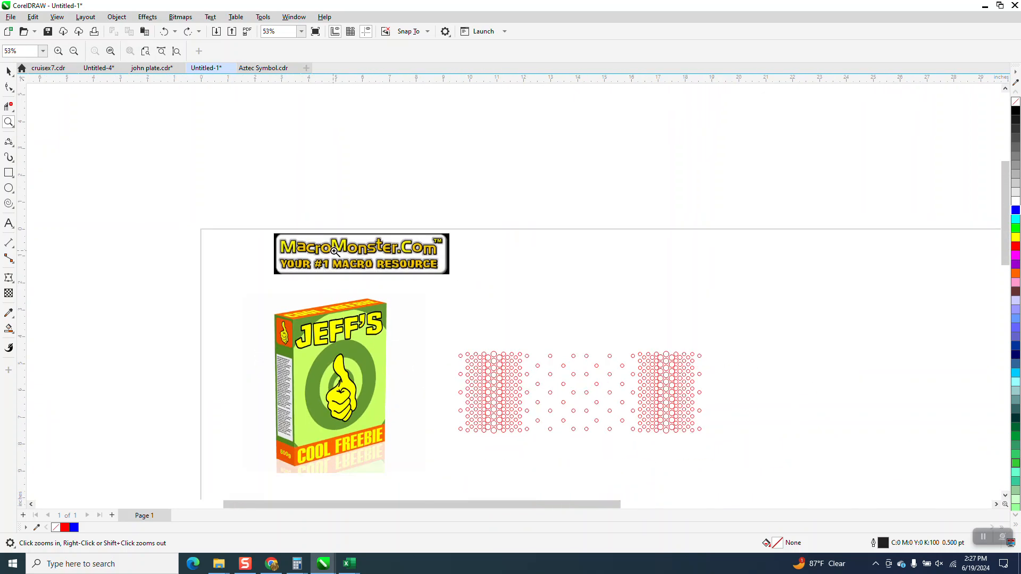
left_click_drag(283, 277, 418, 434)
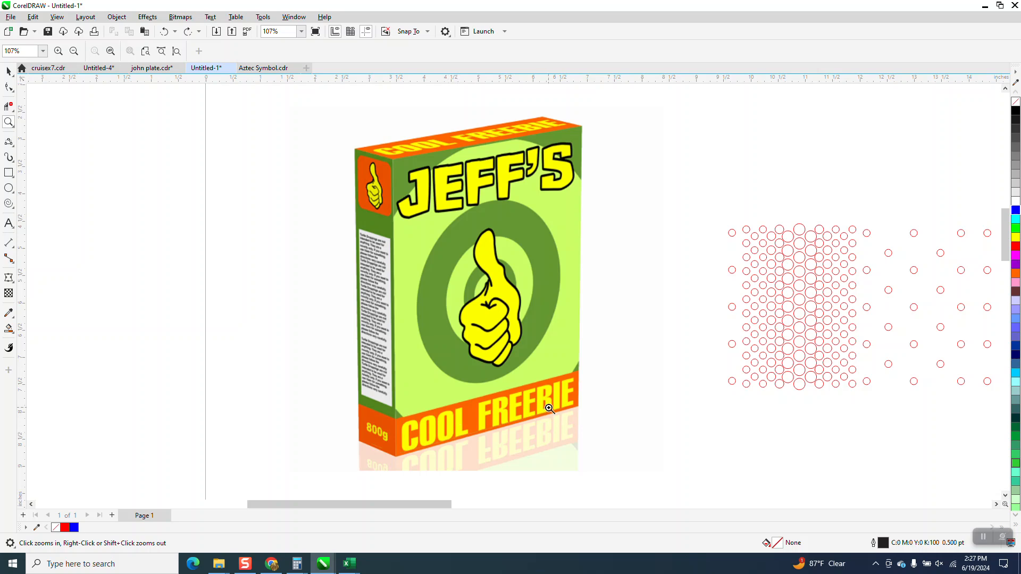
scroll(548, 407, "down", 2)
scroll(426, 320, "down", 1)
scroll(424, 319, "down", 1)
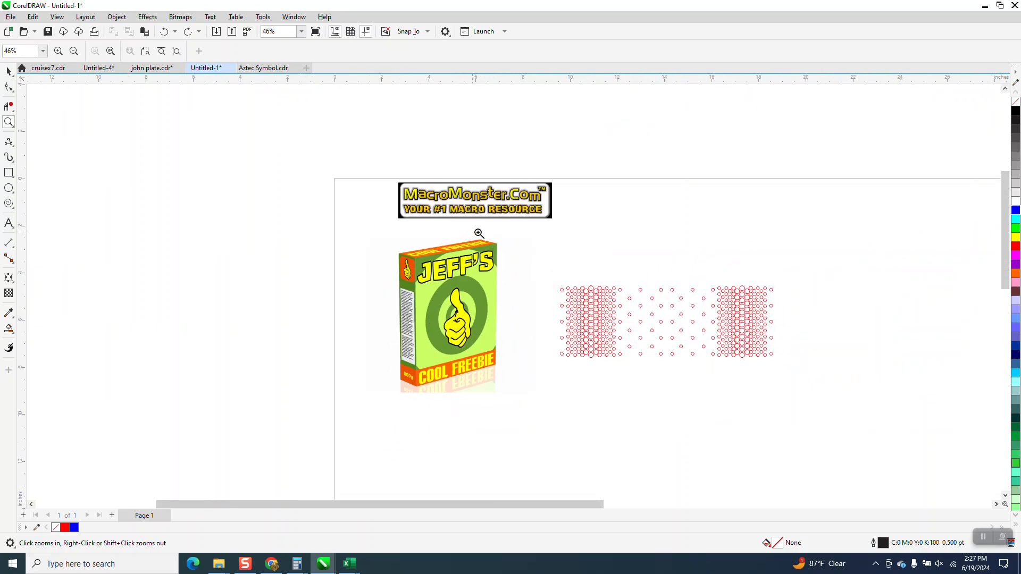
left_click_drag(552, 267, 818, 395)
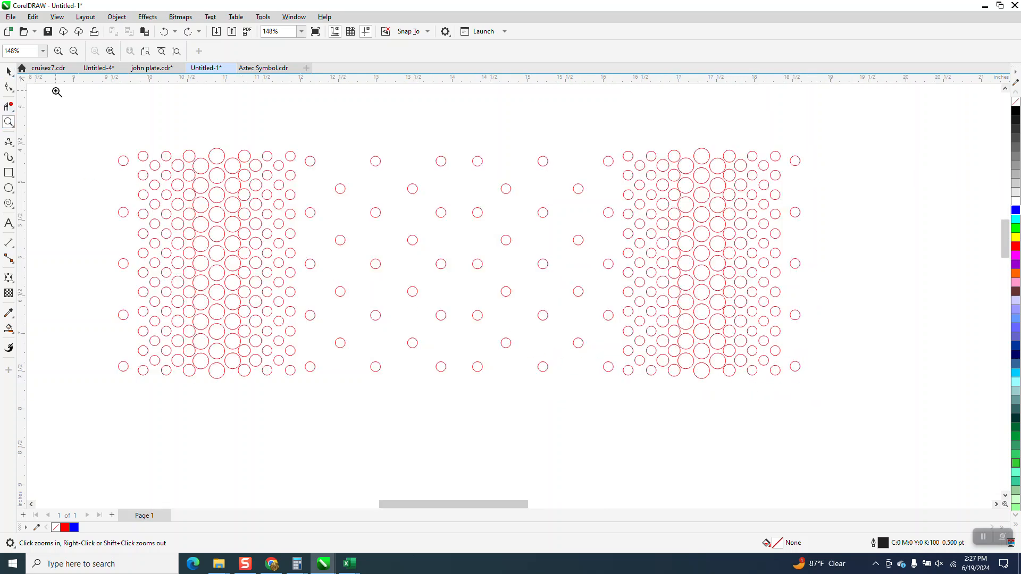
Compare the sizes of individual circles along the top row of the first dense circle block.
left_click(8, 71)
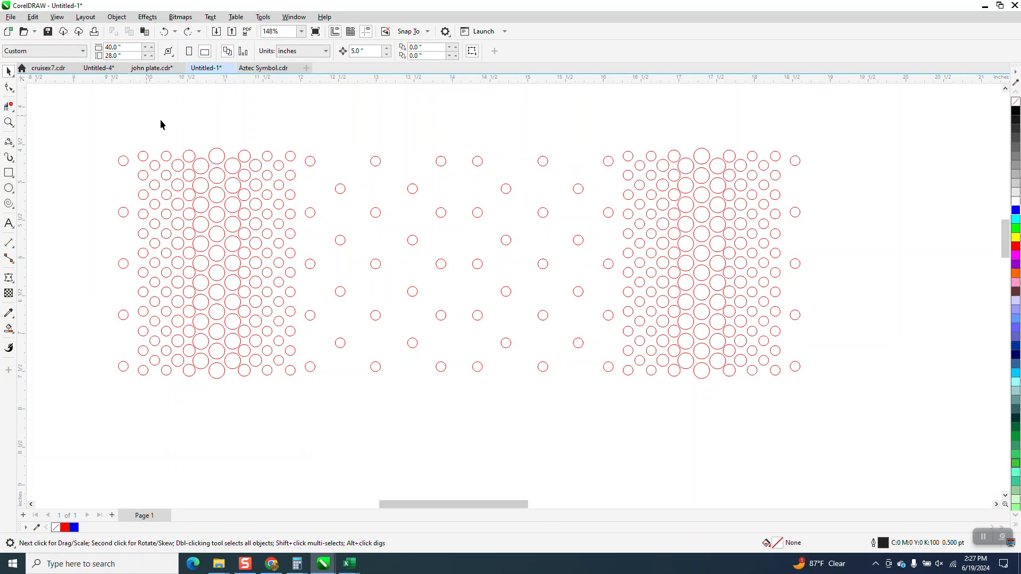
left_click(218, 157)
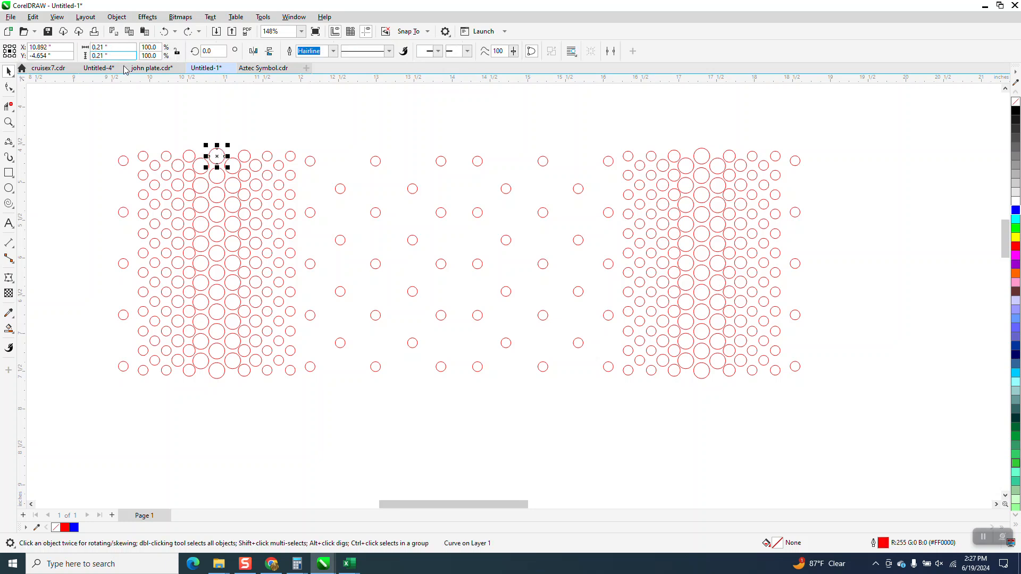
left_click(244, 158)
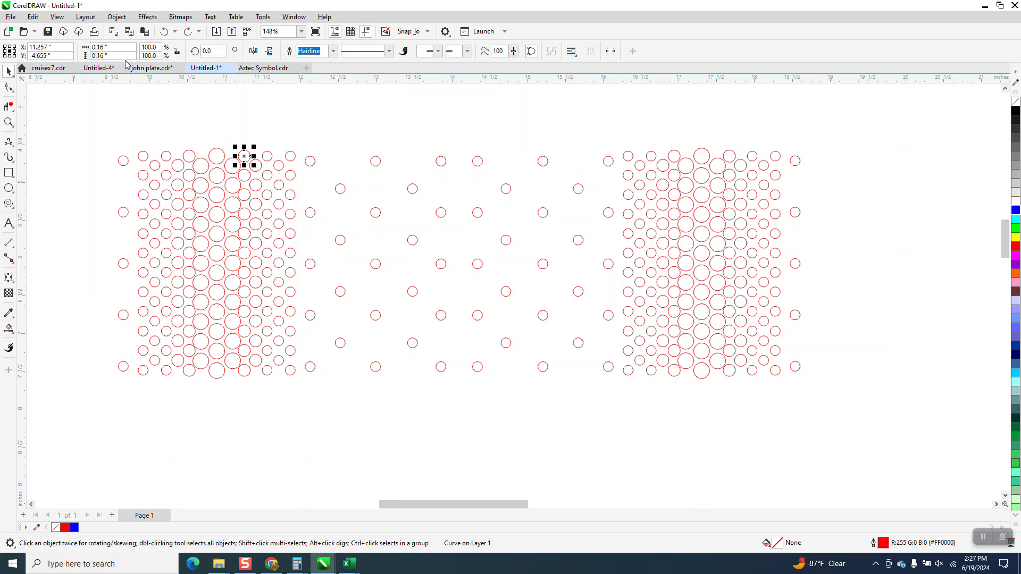
left_click(267, 159)
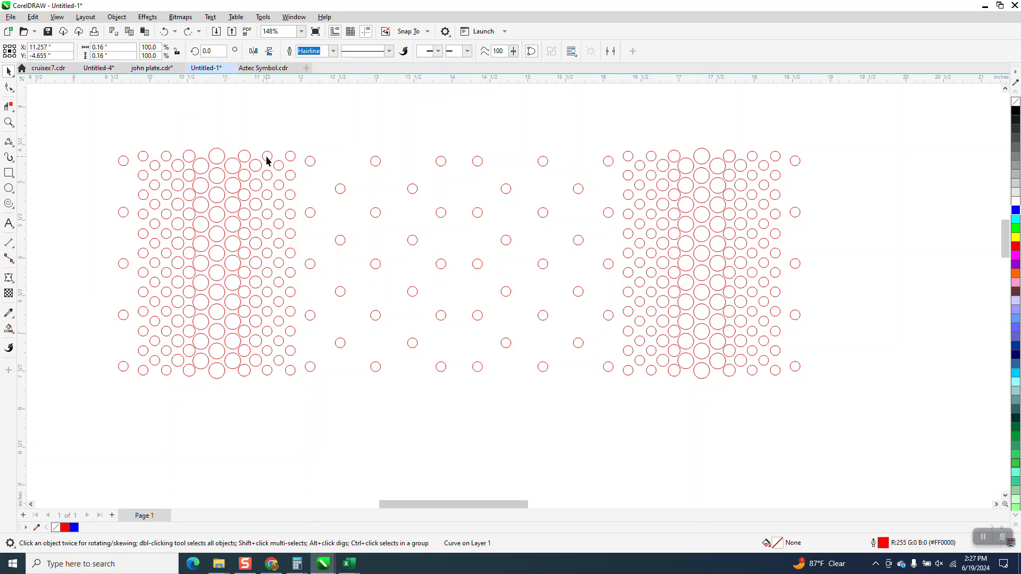
left_click(271, 129)
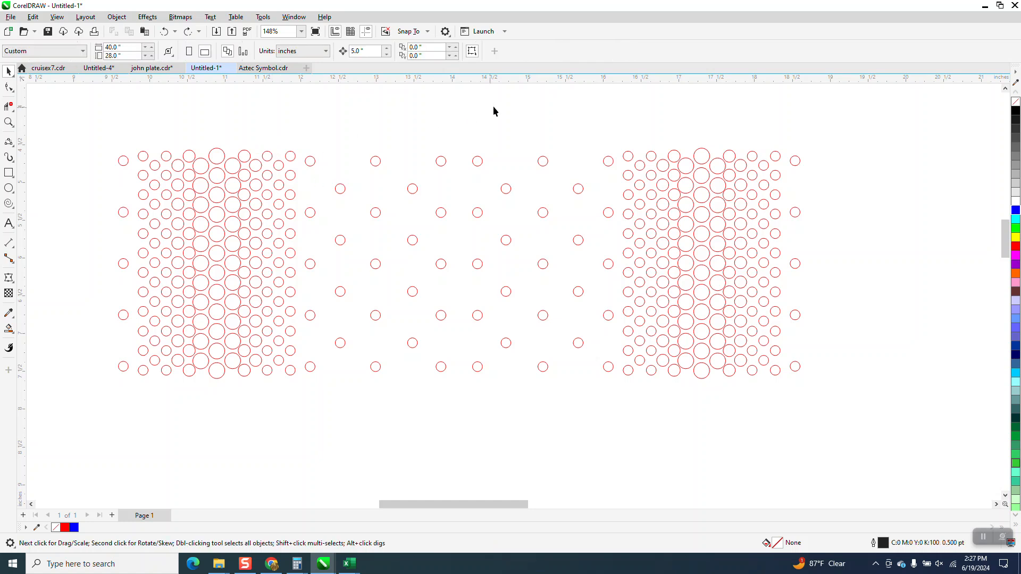
Run the SelectSame macro from the JH_SelectSame project and place its dialog beside the circle pattern.
left_click(266, 18)
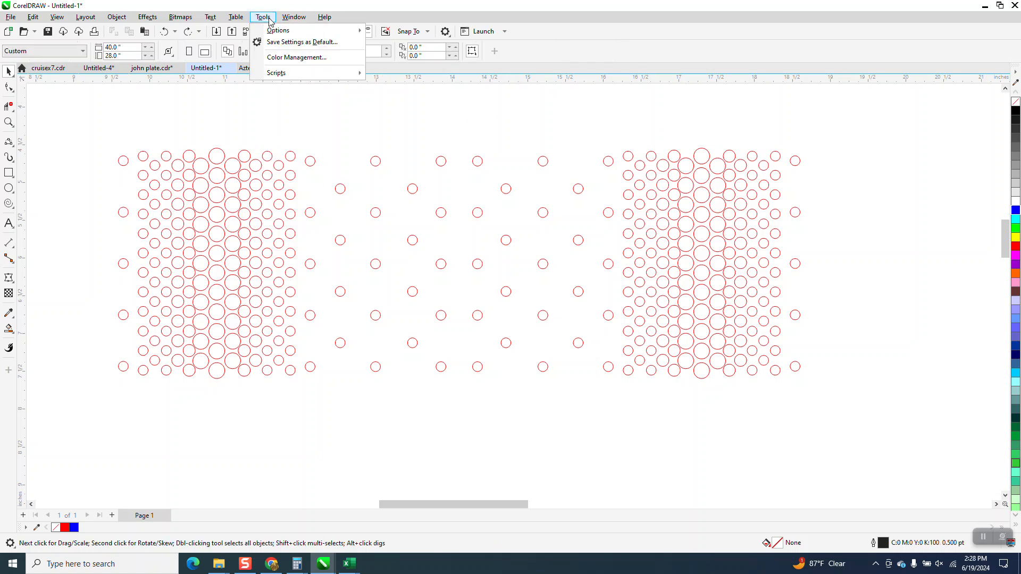
mouse_move(276, 78)
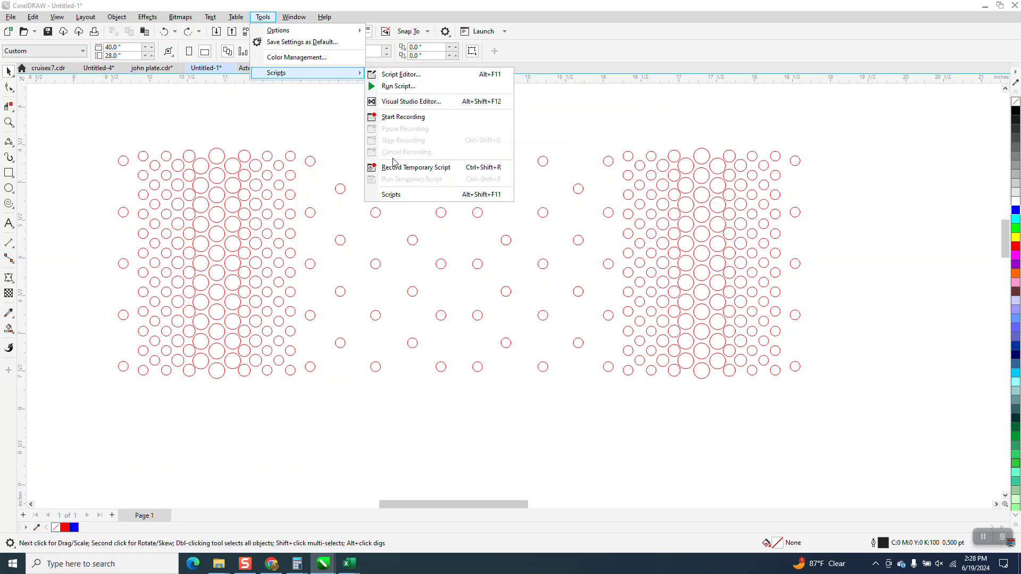
left_click(394, 195)
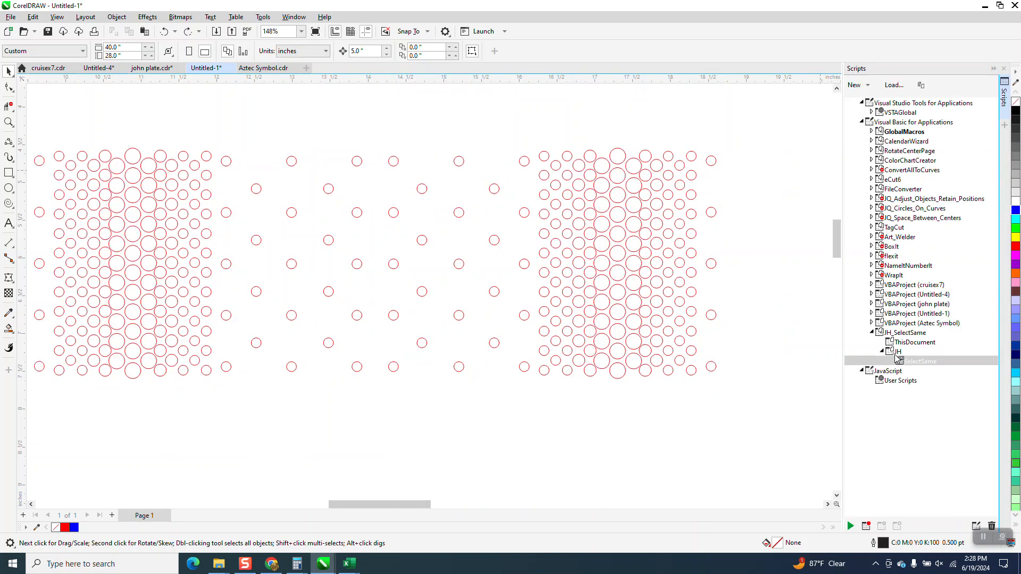
left_click(913, 364)
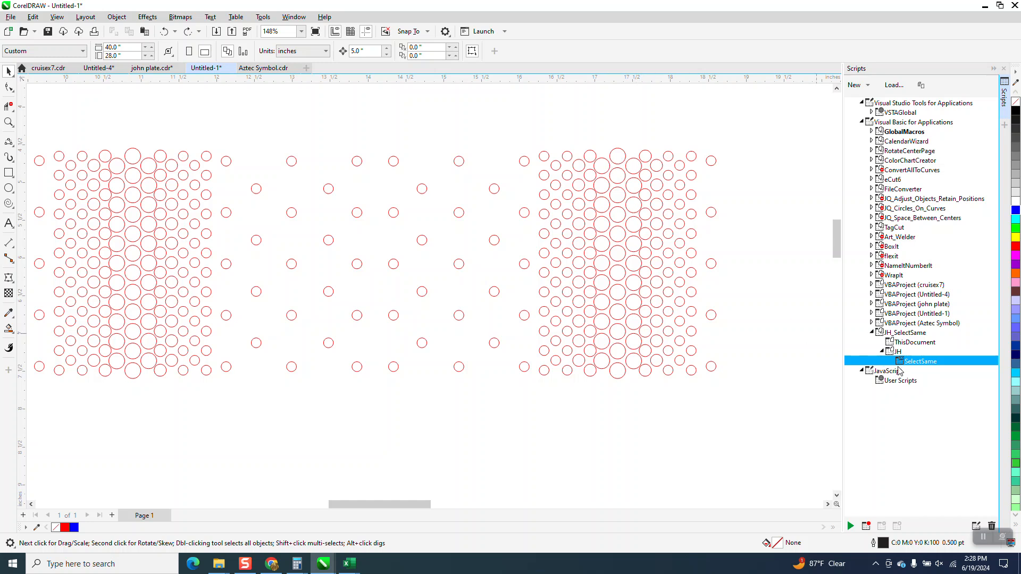
double_click(925, 364)
left_click_drag(834, 160, 760, 132)
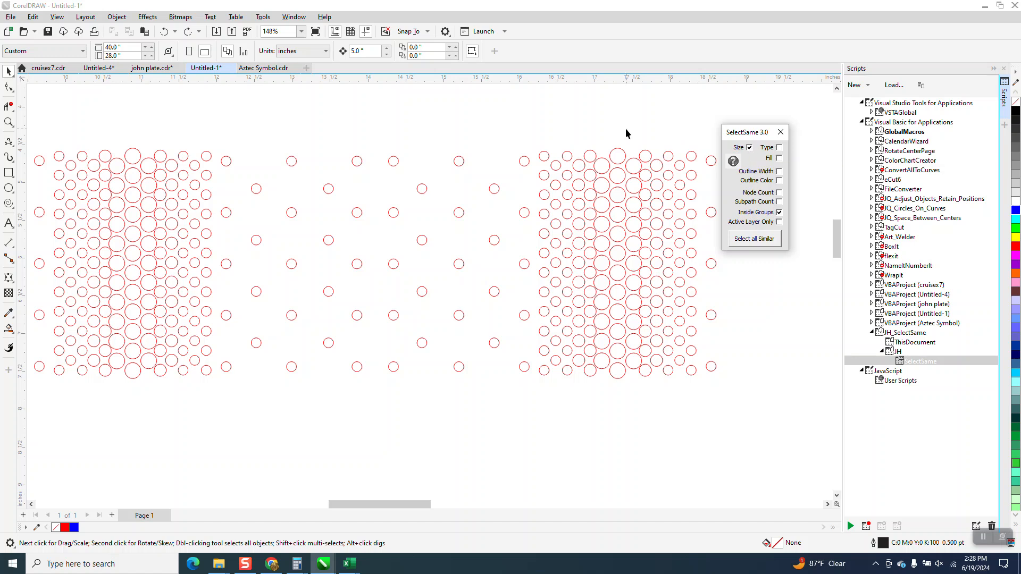
Group all the largest circles, matched by size with SelectSame, and nudge the group 5 inches down.
left_click(620, 154)
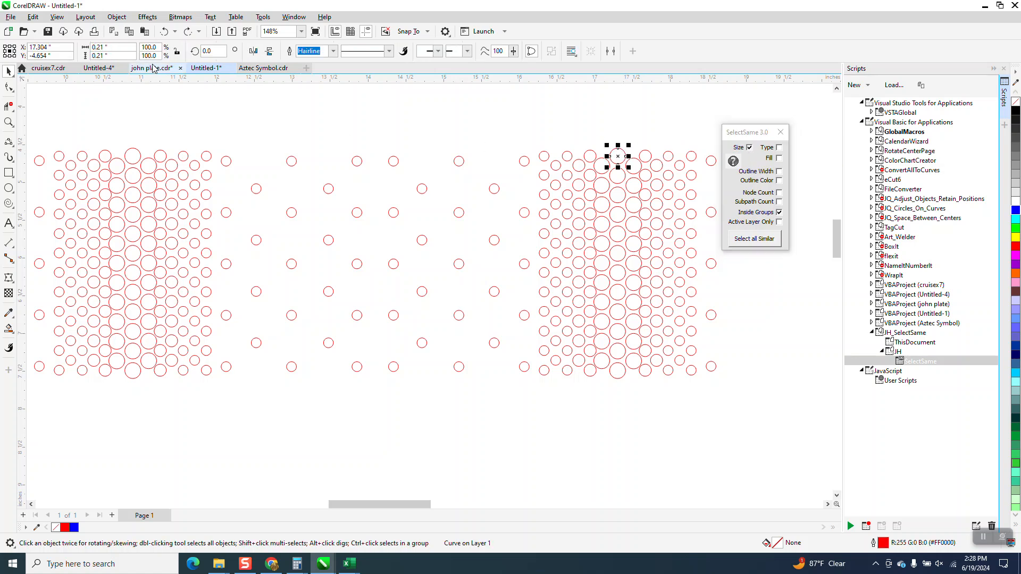
left_click(762, 241)
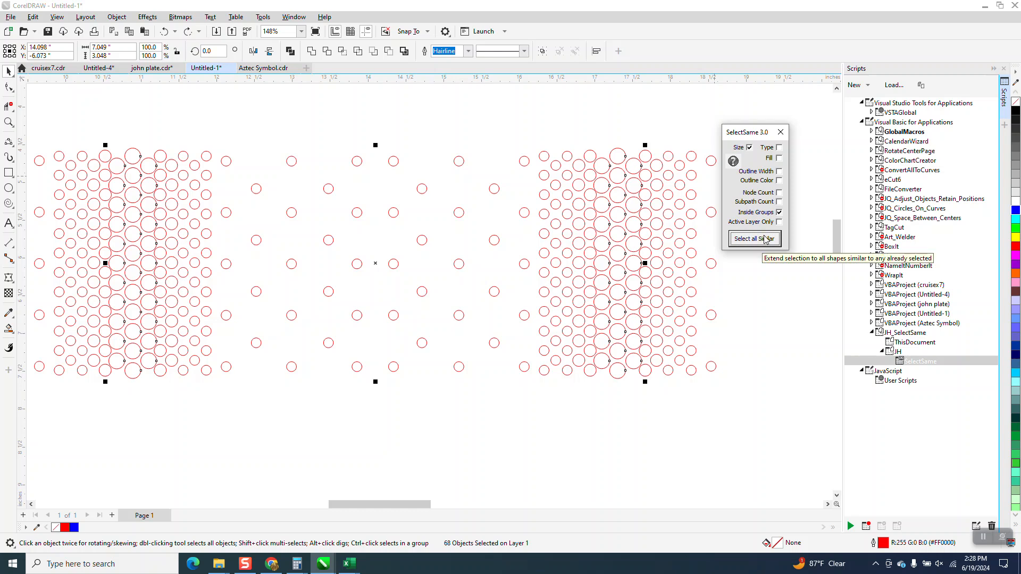
left_click(117, 17)
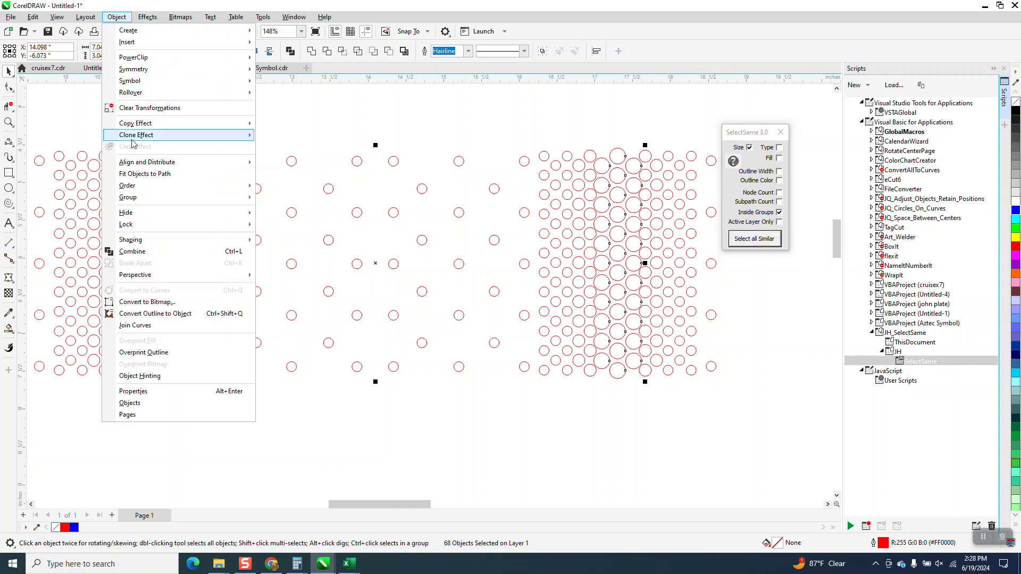
mouse_move(142, 198)
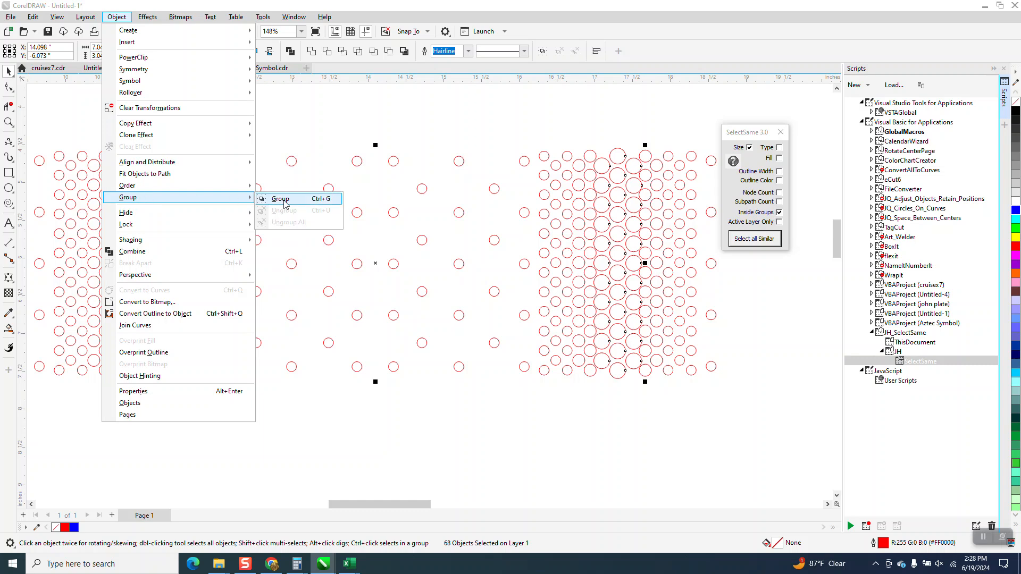
left_click(282, 200)
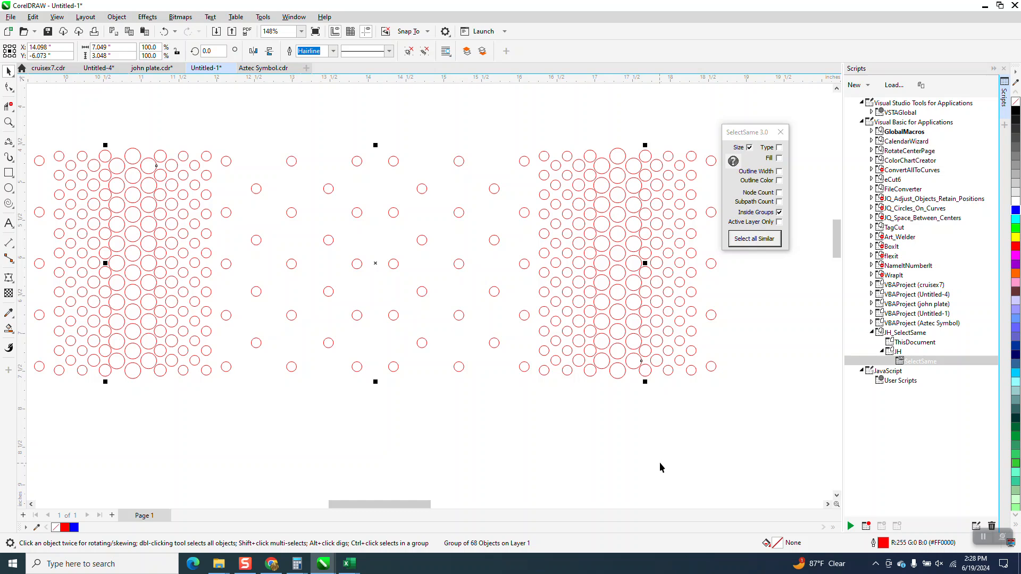
key("Down")
scroll(554, 397, "down", 2)
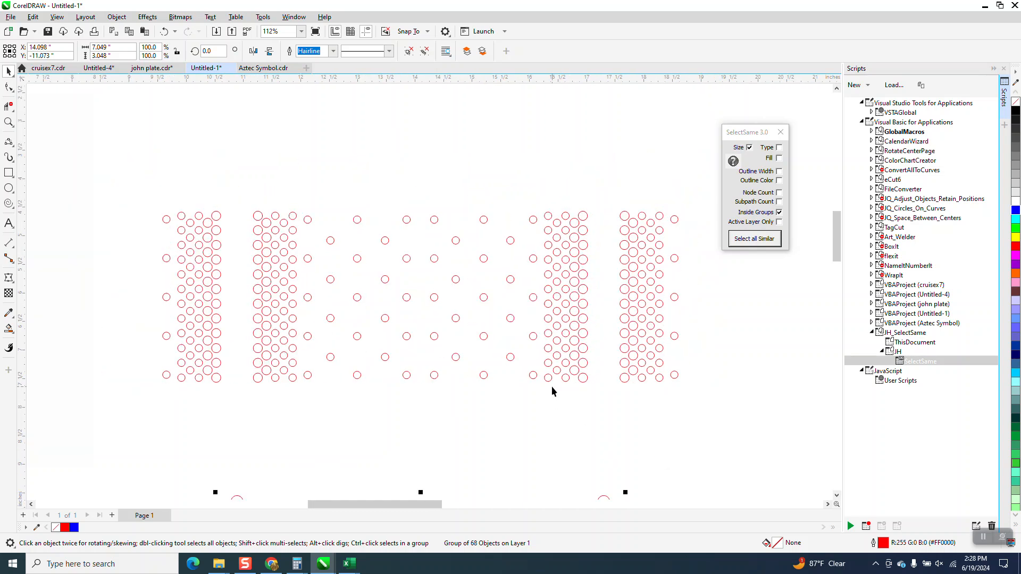
Group all the medium-sized circles, matched by size with SelectSame, and nudge the group 5 inches up.
left_click(626, 220)
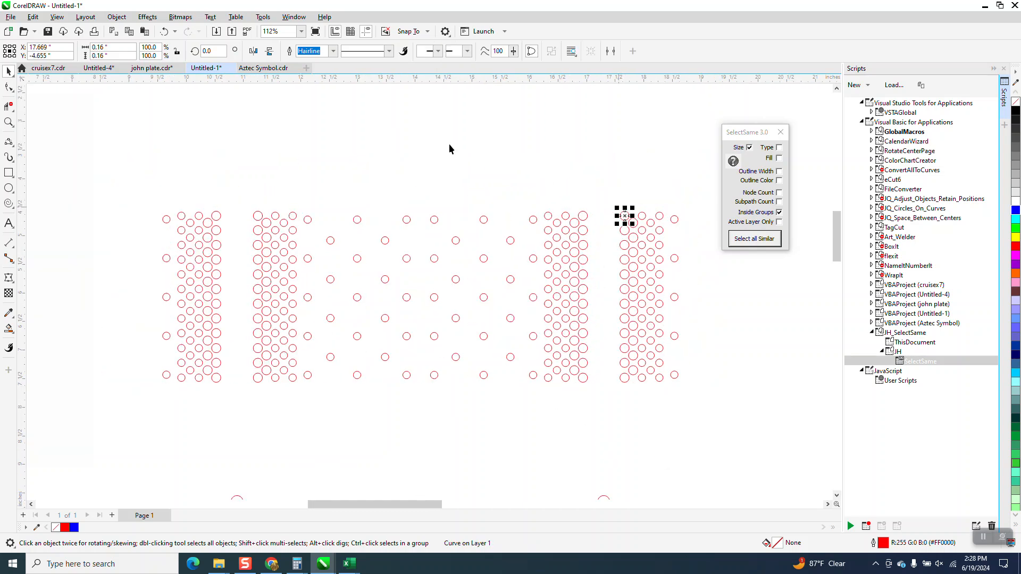
left_click(774, 242)
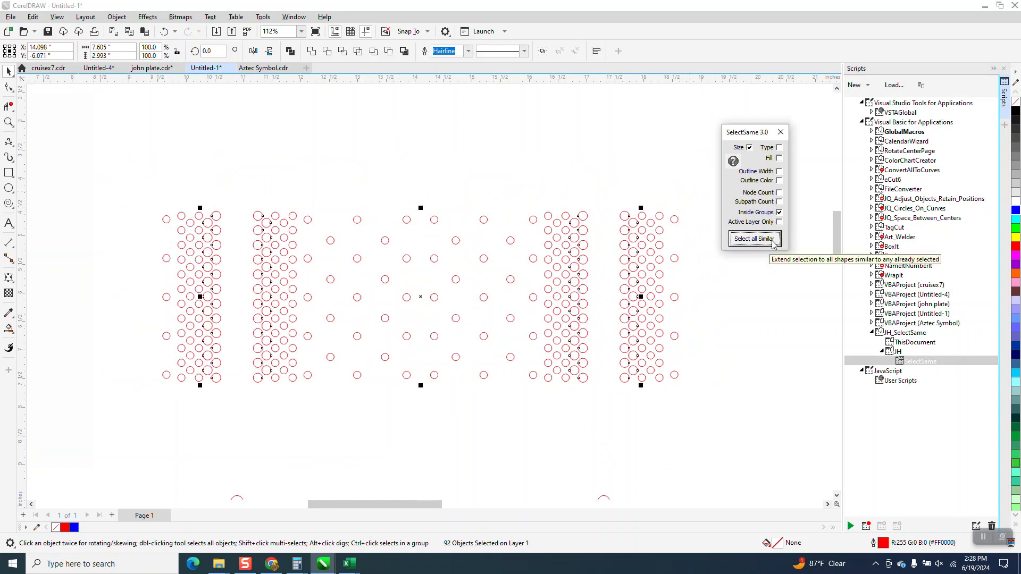
left_click(117, 16)
mouse_move(126, 201)
left_click(276, 199)
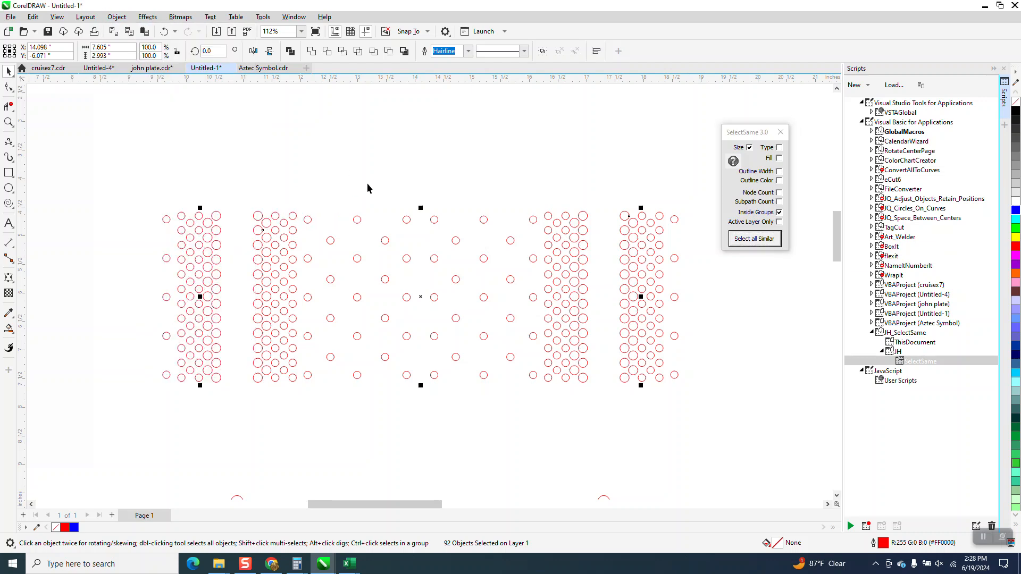
key("Up")
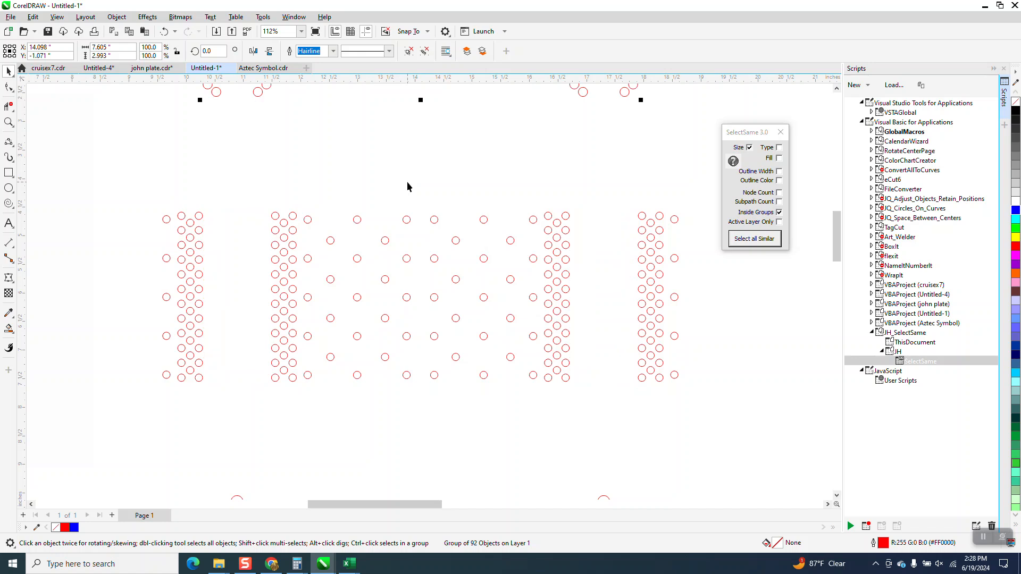
Check the size of one of the remaining small circles and select all the circles left in the original pattern.
left_click(640, 229)
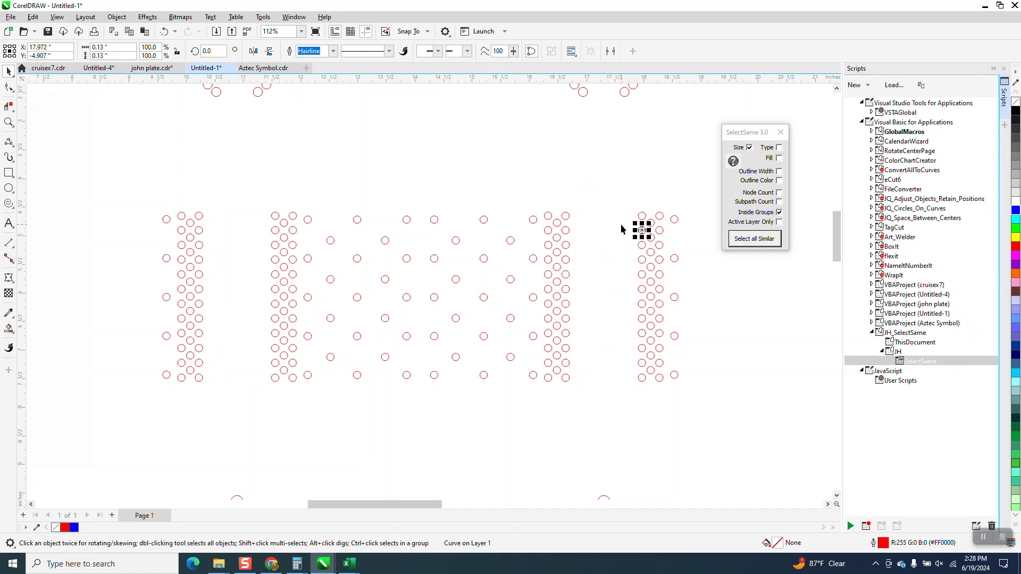
left_click_drag(107, 187, 717, 429)
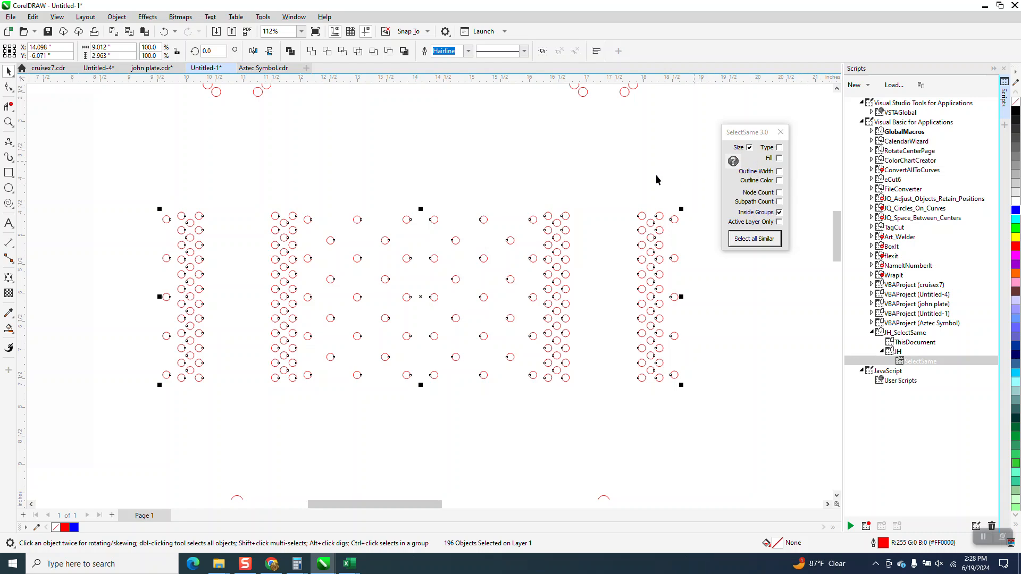
scroll(687, 342, "up", 1)
scroll(687, 343, "down", 2)
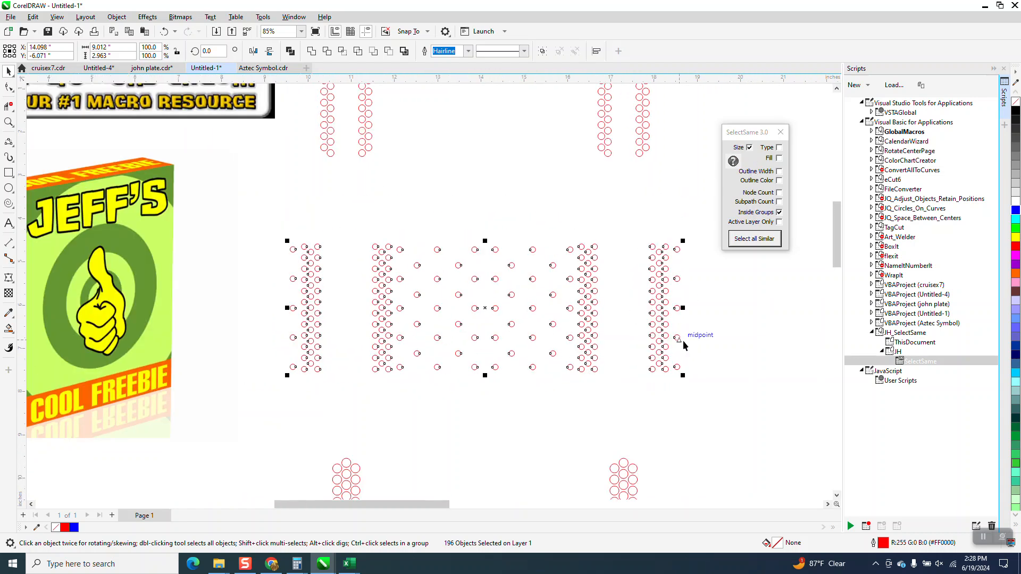
Nudge the medium-circle group 5 inches down and the large-circle group 5 inches up, back into the pattern.
scroll(683, 343, "down", 2)
left_click_drag(431, 126, 672, 244)
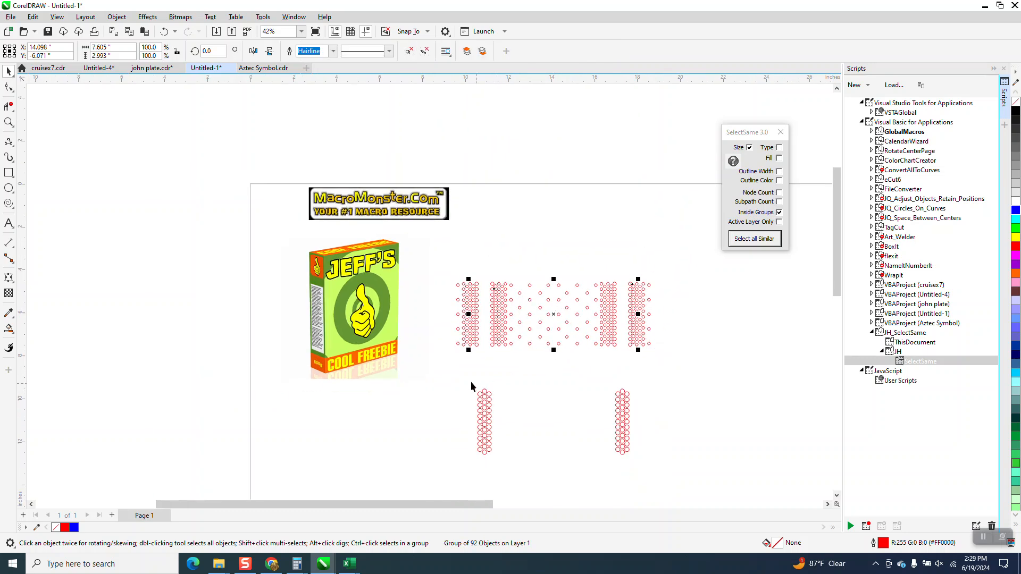
left_click_drag(452, 382, 693, 467)
key("Up")
Select the whole circle pattern and ungroup its grouped circles.
left_click_drag(441, 259, 734, 382)
left_click(147, 16)
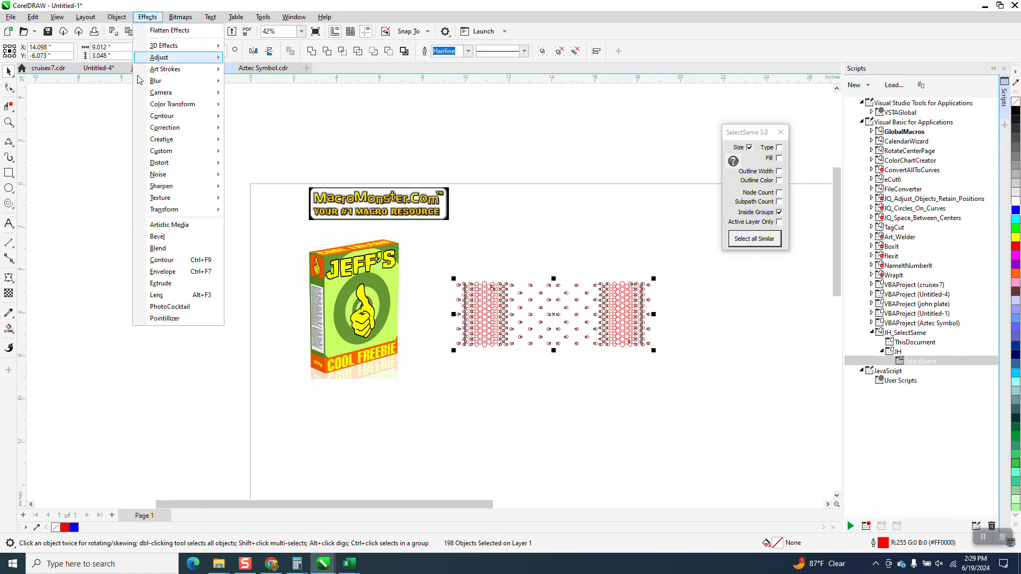
mouse_move(121, 20)
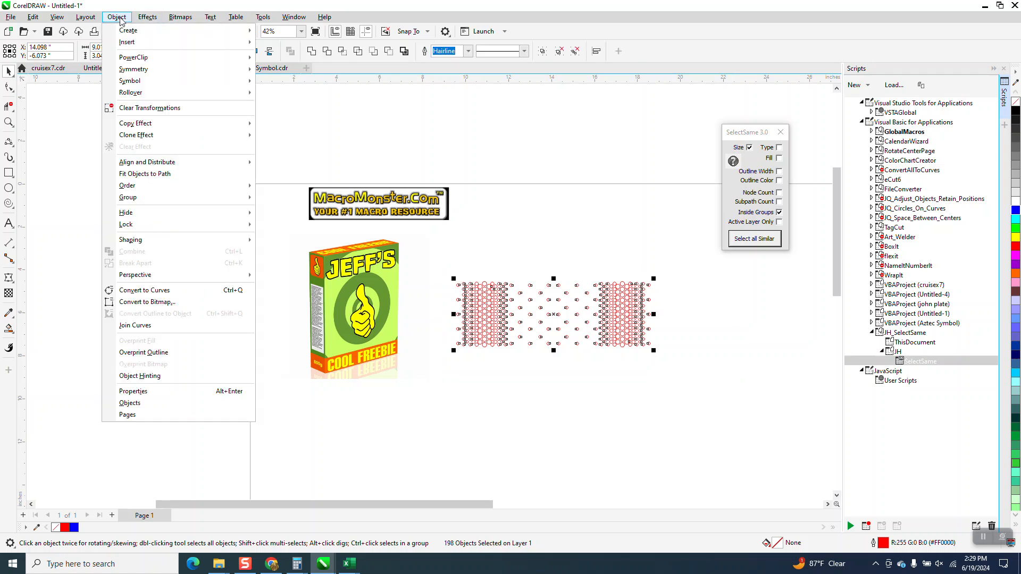
mouse_move(133, 199)
left_click(284, 213)
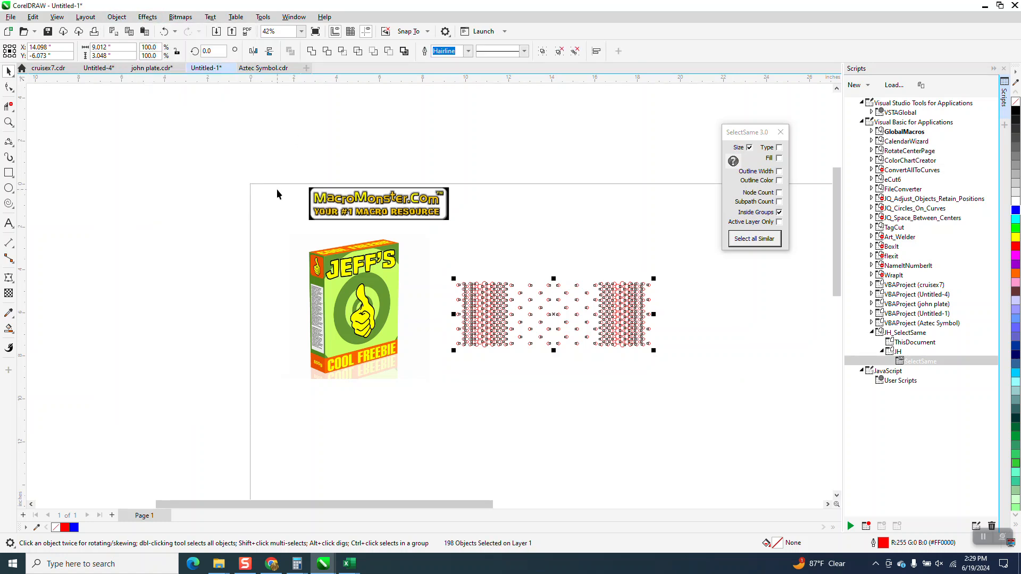
Fill three columns of circles left of the sparse area's centre red and its three rightmost columns cyan.
left_click(8, 122)
left_click_drag(444, 266, 718, 370)
left_click(8, 72)
left_click_drag(273, 155, 355, 373)
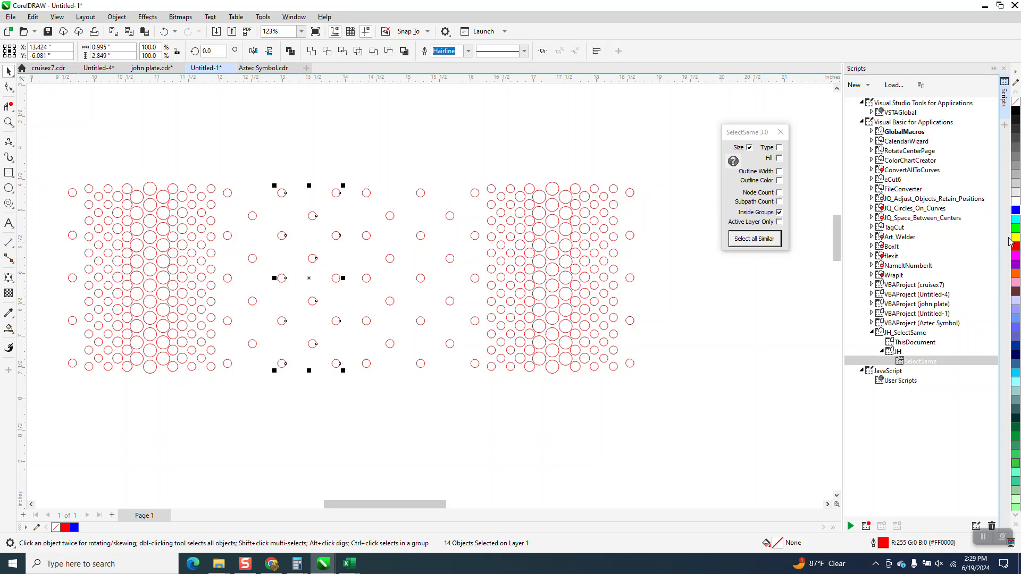
left_click(1016, 246)
left_click_drag(407, 182, 480, 374)
left_click(1016, 219)
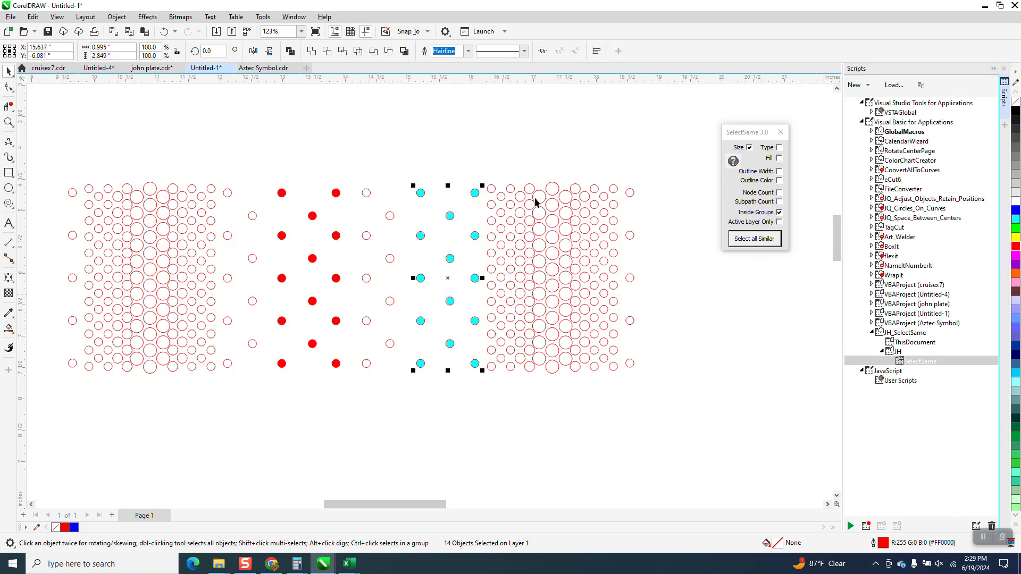
Fill the outer right-hand columns of the right dense band green and most of the left dense band magenta.
left_click_drag(538, 165, 642, 409)
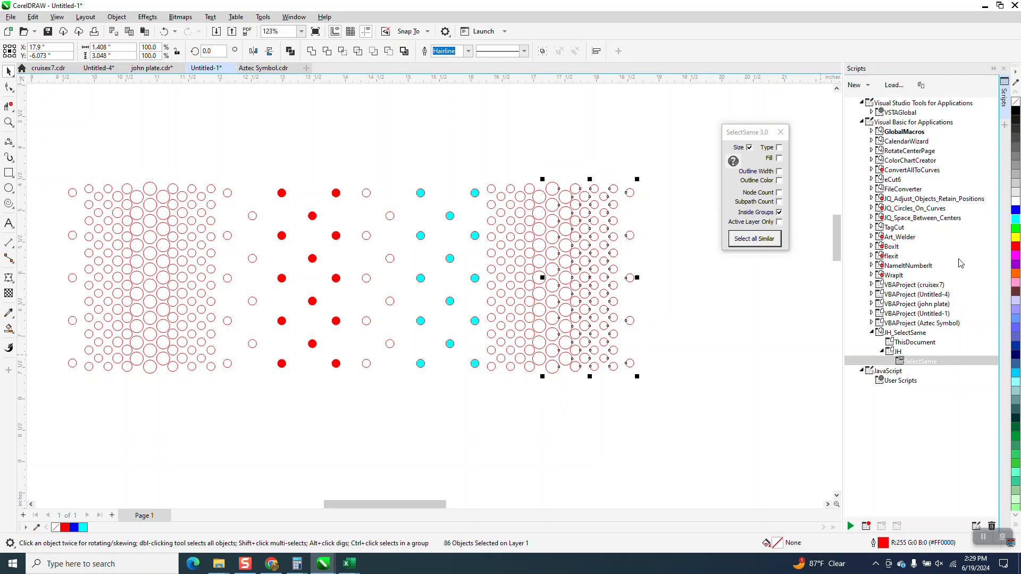
left_click(1015, 229)
left_click_drag(116, 176, 221, 382)
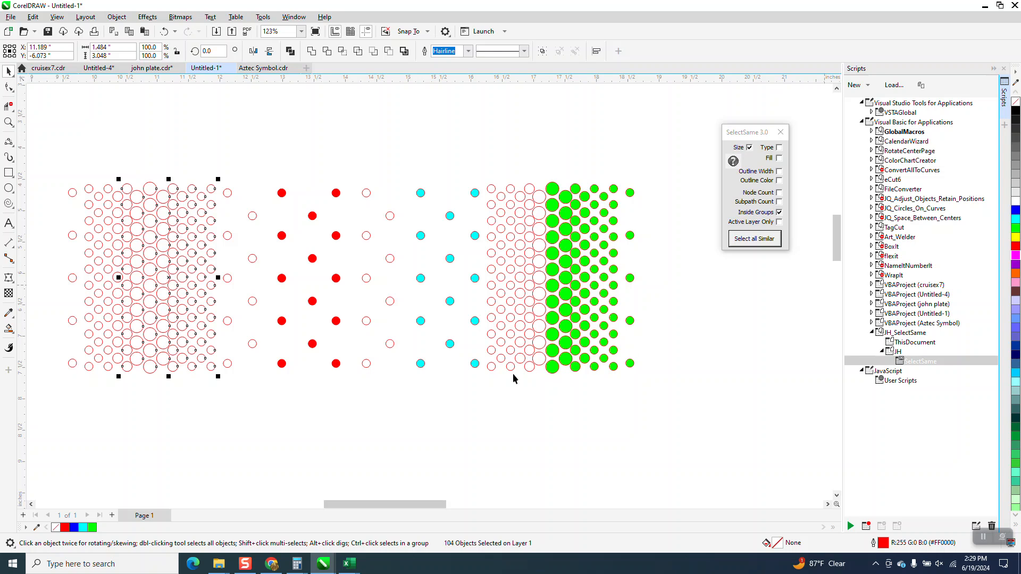
left_click(1017, 258)
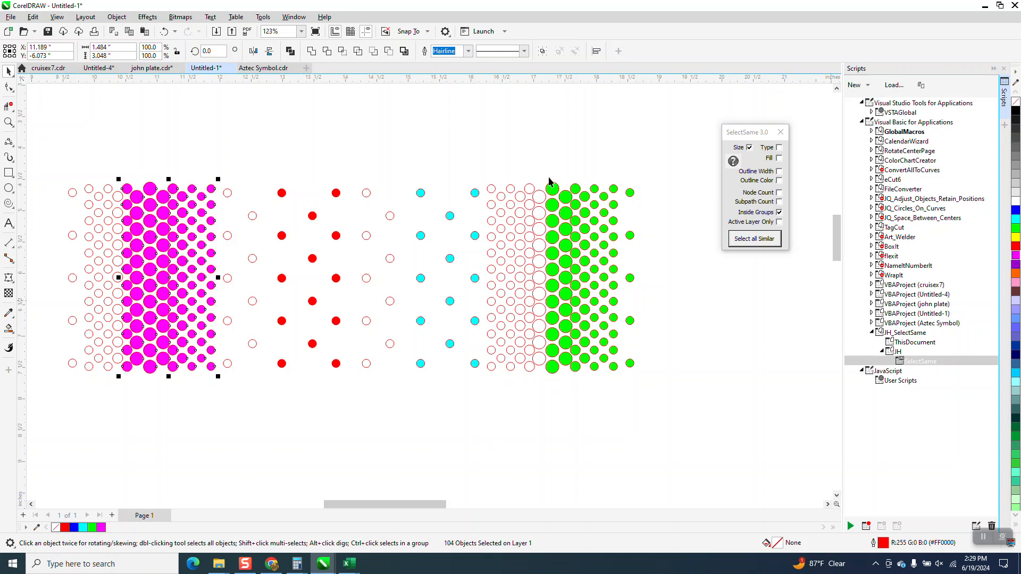
left_click(515, 133)
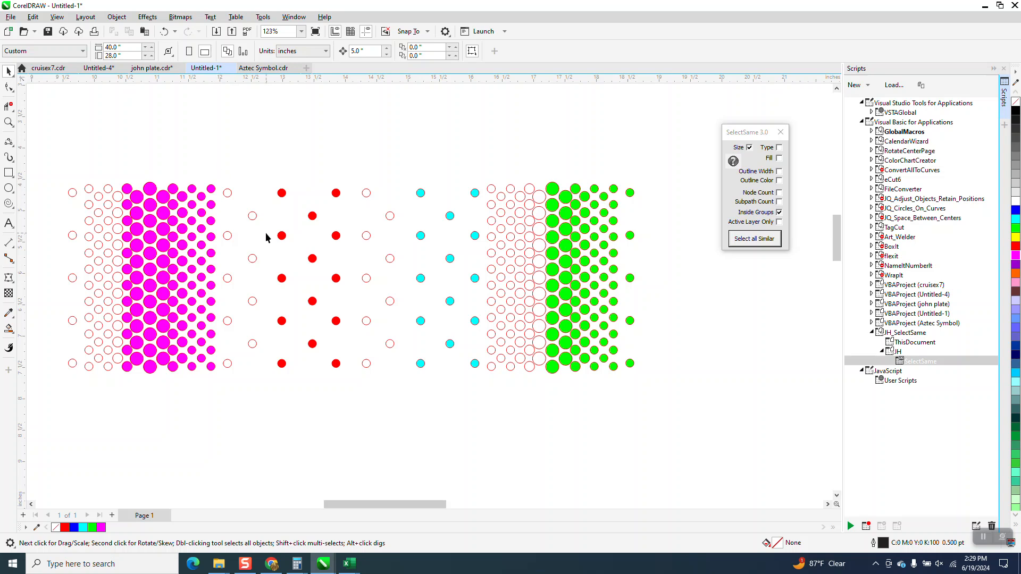
Fill two sparse columns just right of the pattern's centre and three columns near the right dense band's inner edge magenta.
left_click_drag(353, 177, 409, 381)
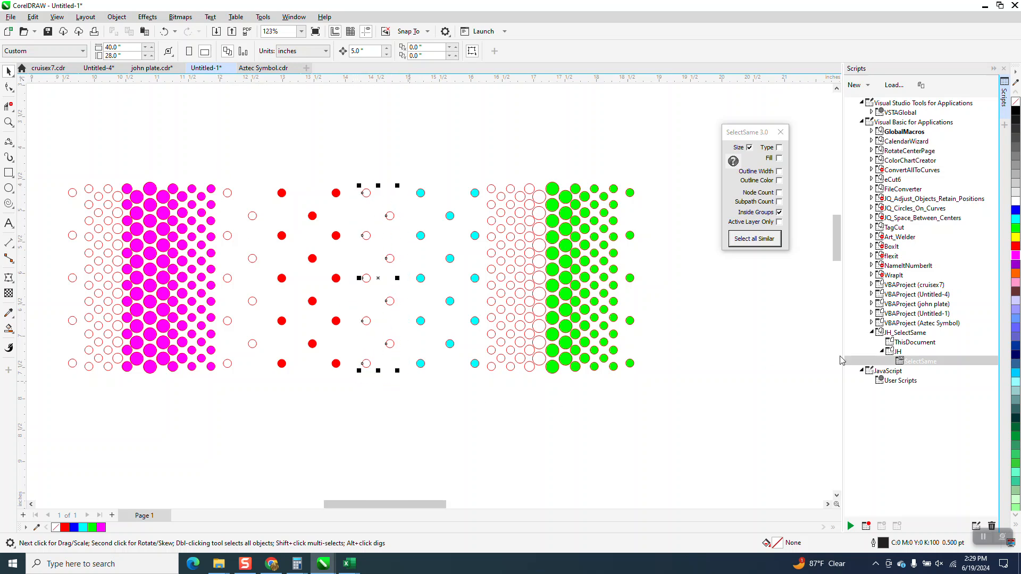
left_click(1016, 256)
left_click_drag(517, 177, 534, 378)
left_click_drag(497, 178, 532, 395)
left_click(1016, 256)
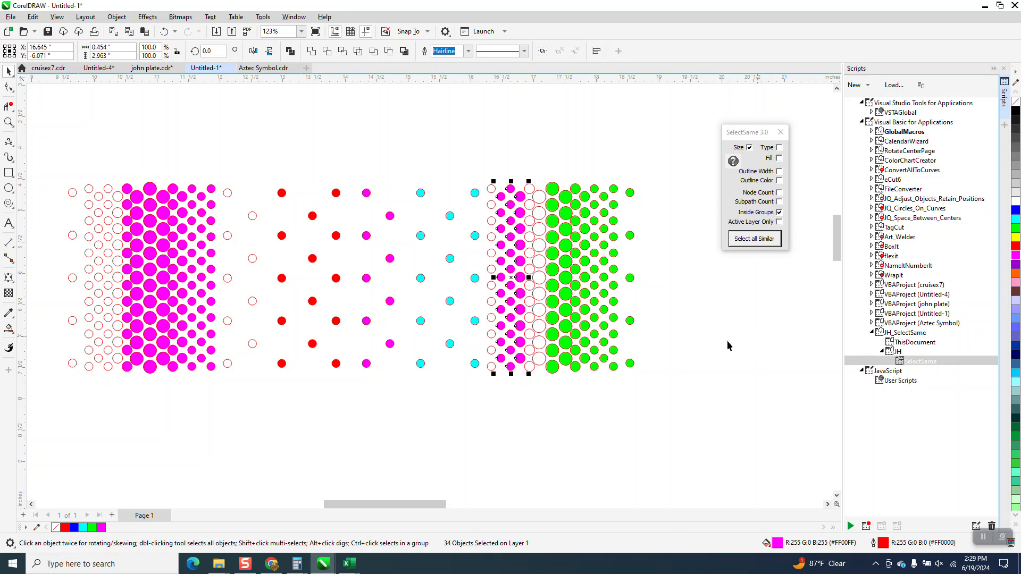
Set SelectSame to match by Fill instead of Size and select all circles similar to a magenta one.
left_click(749, 148)
left_click(575, 165)
left_click(511, 189)
left_click(779, 159)
left_click(751, 240)
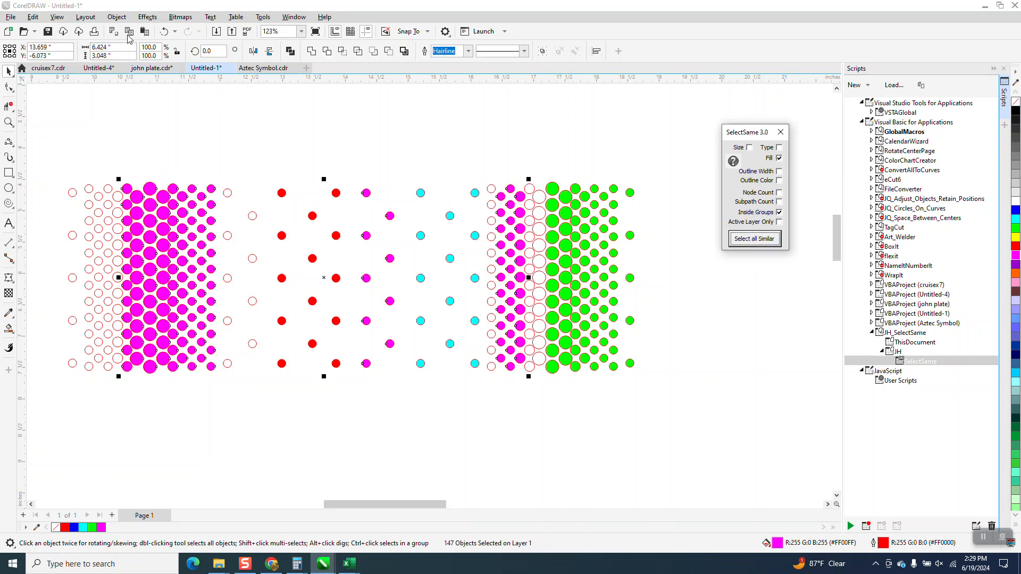
Group the selected magenta circles, nudging the group down and back up, and fill the group blue.
left_click(116, 16)
mouse_move(146, 200)
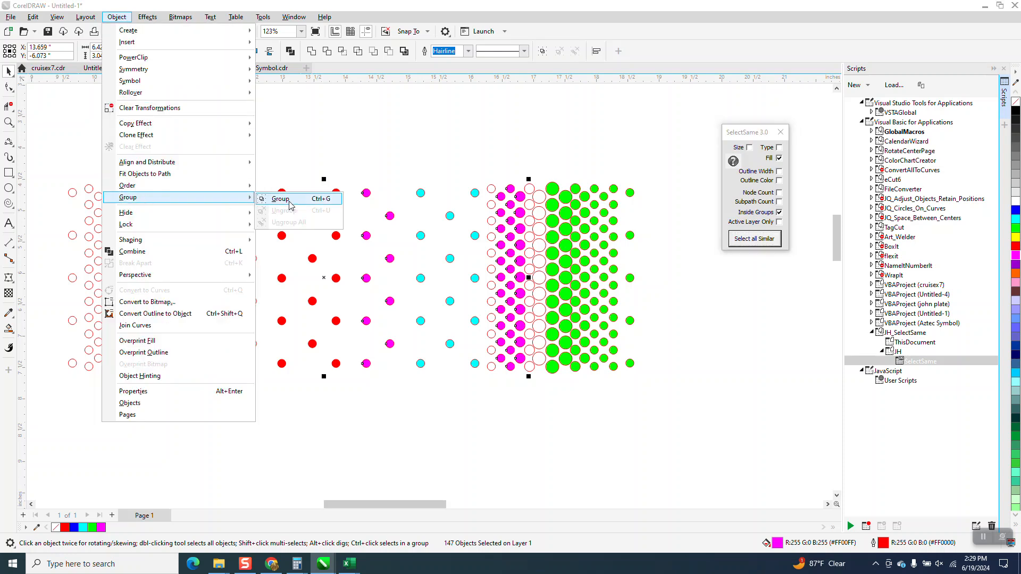
left_click(290, 200)
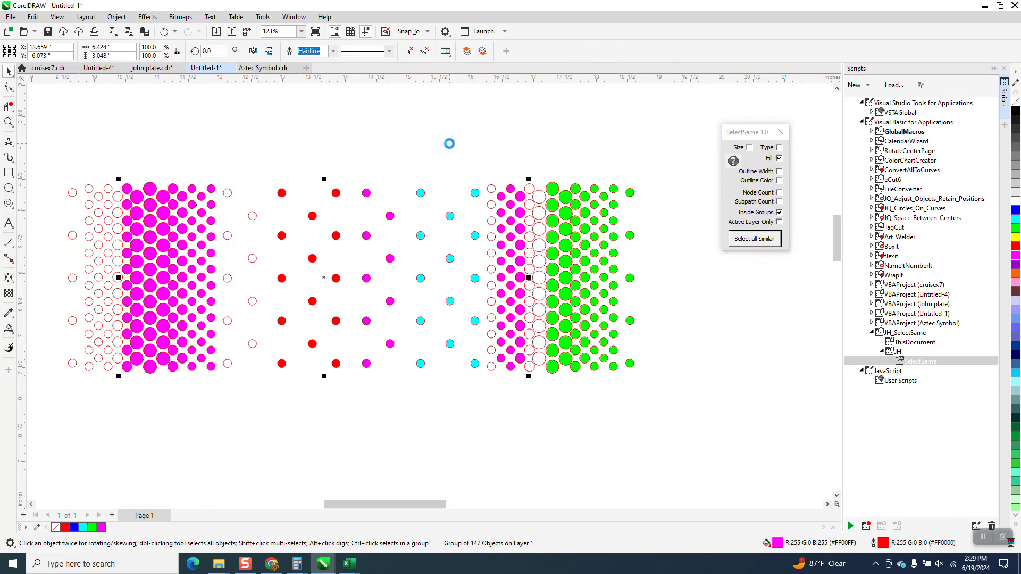
key("shift+Down")
key("shift+Up")
left_click(1016, 211)
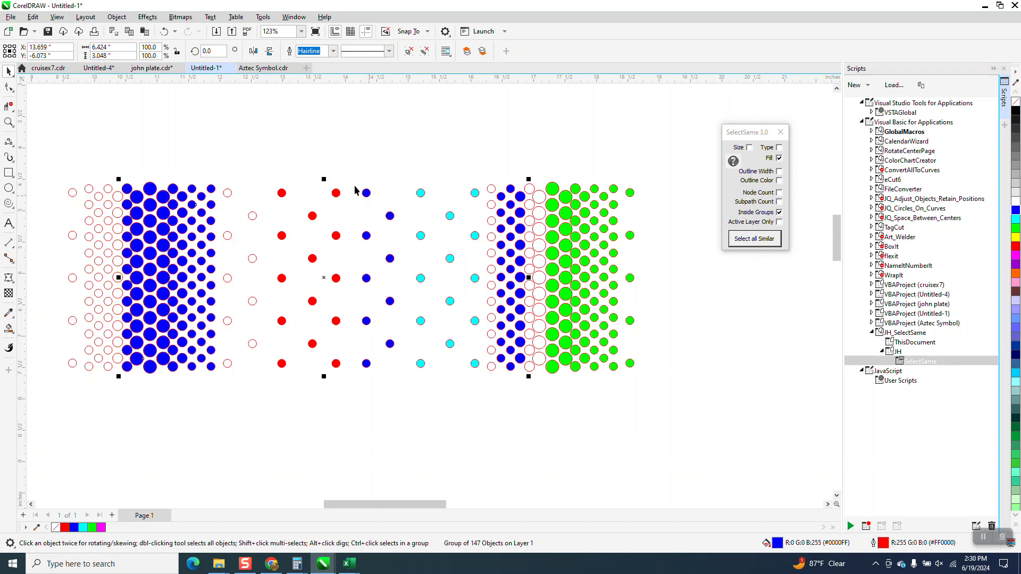
Undo the blue fill, the grouping and all the colour fills applied to the circles.
left_click(160, 31)
left_click(160, 32)
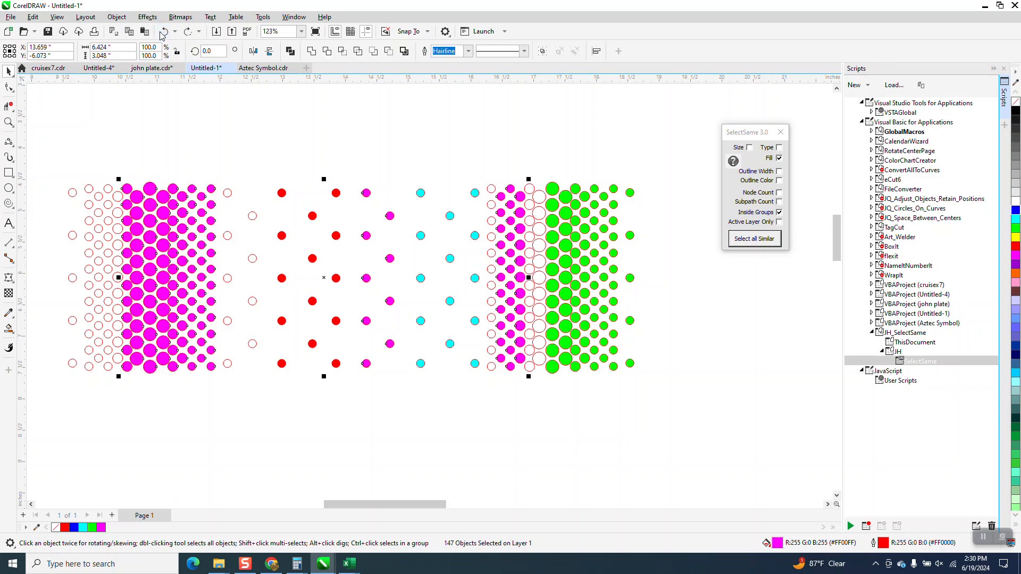
left_click(160, 32)
left_click(161, 33)
left_click(162, 33)
left_click(161, 33)
left_click(161, 33)
left_click(161, 33)
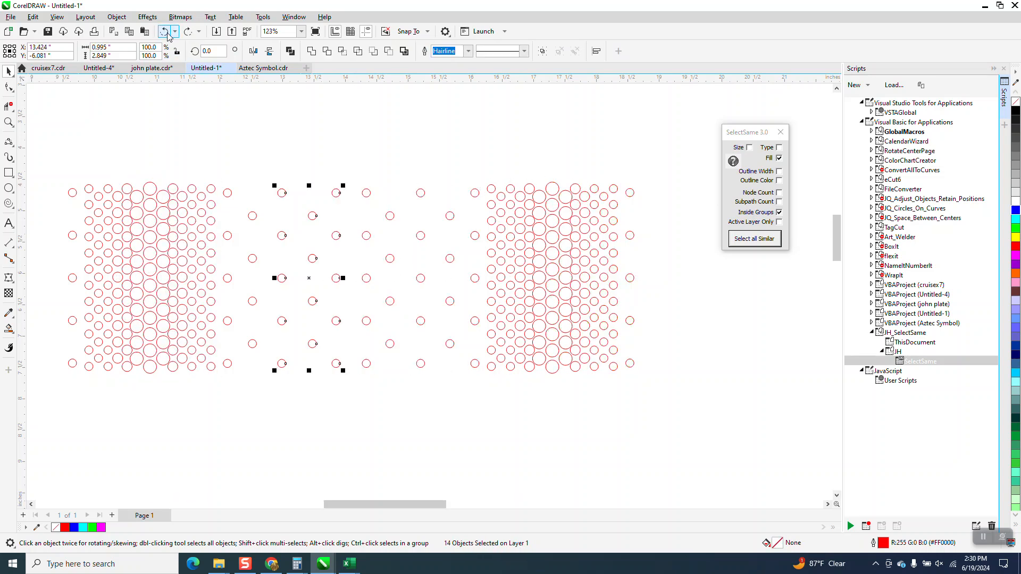
Colour the outlines of the circles across the pattern's middle black and those of its rightmost columns blue.
left_click_drag(199, 183, 512, 387)
right_click(1016, 113)
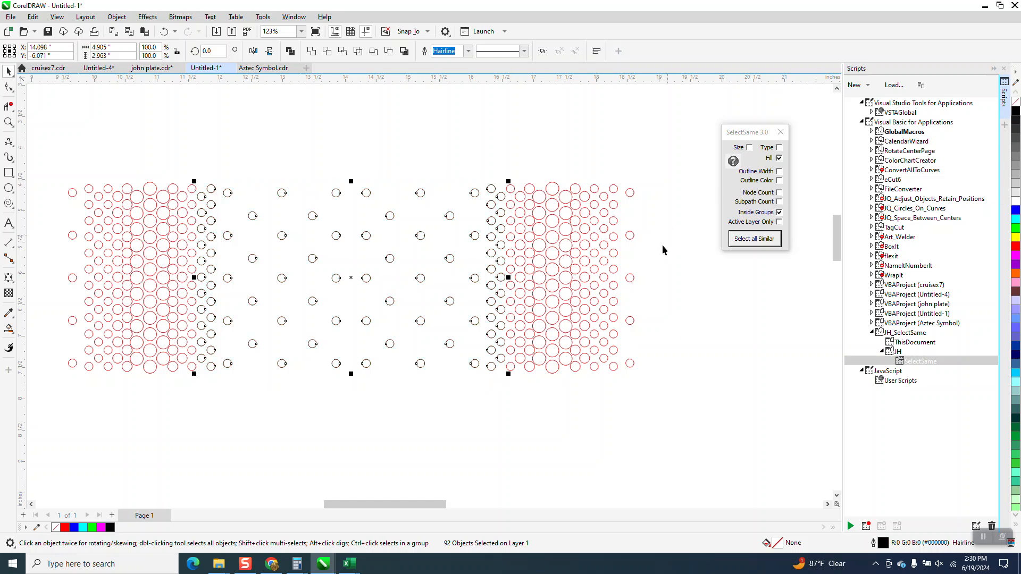
left_click(647, 261)
left_click_drag(624, 327, 625, 328)
right_click(1016, 229)
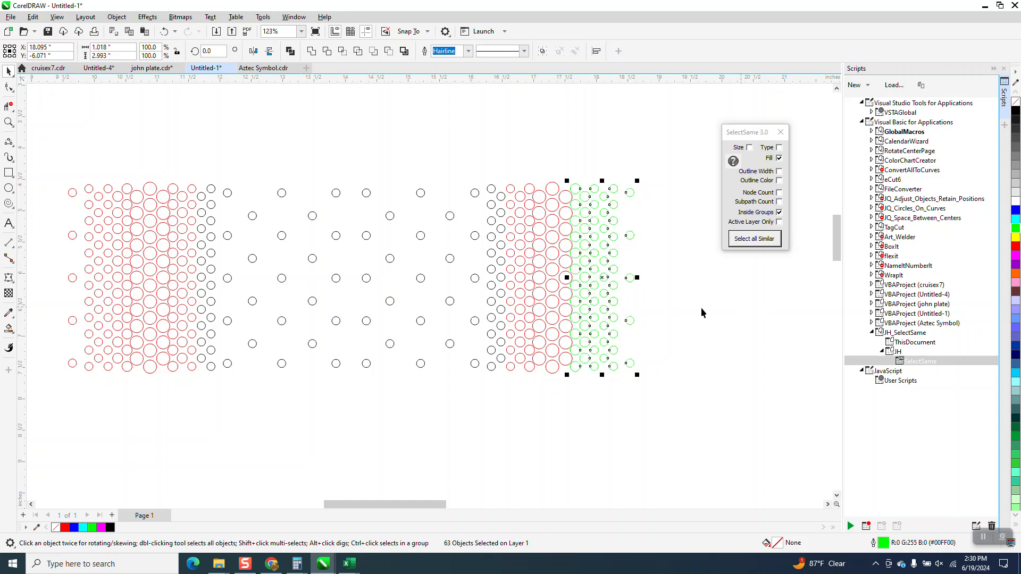
right_click(1016, 211)
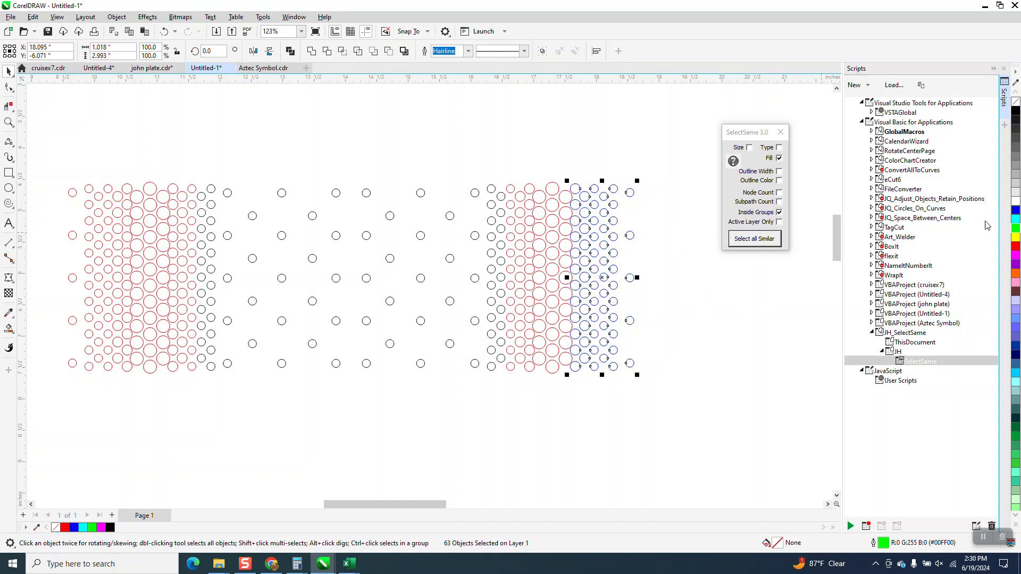
left_click(712, 301)
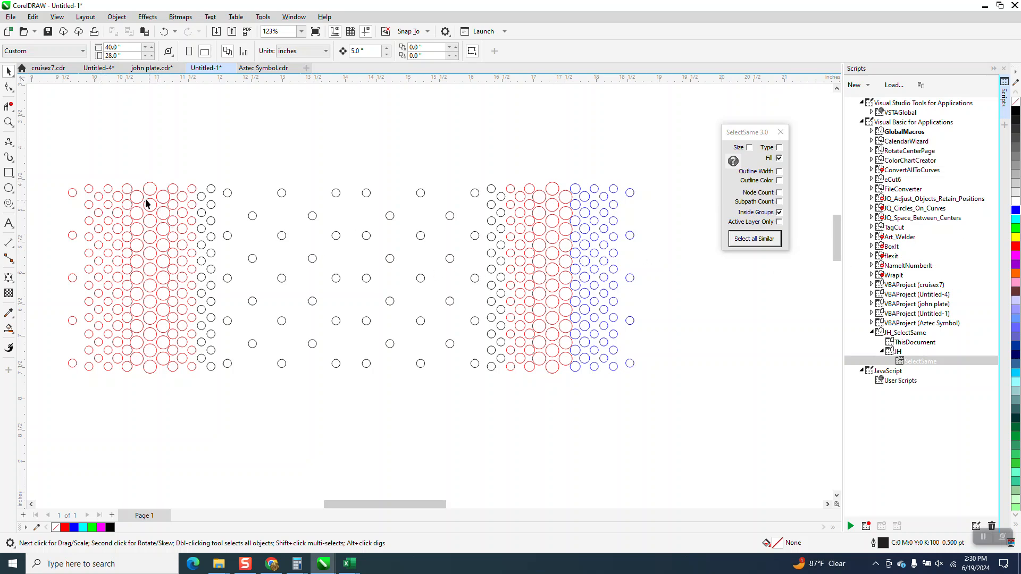
Colour the outlines of the columns in the left half of the left dense band black, excluding its outermost columns.
left_click_drag(154, 368, 155, 369)
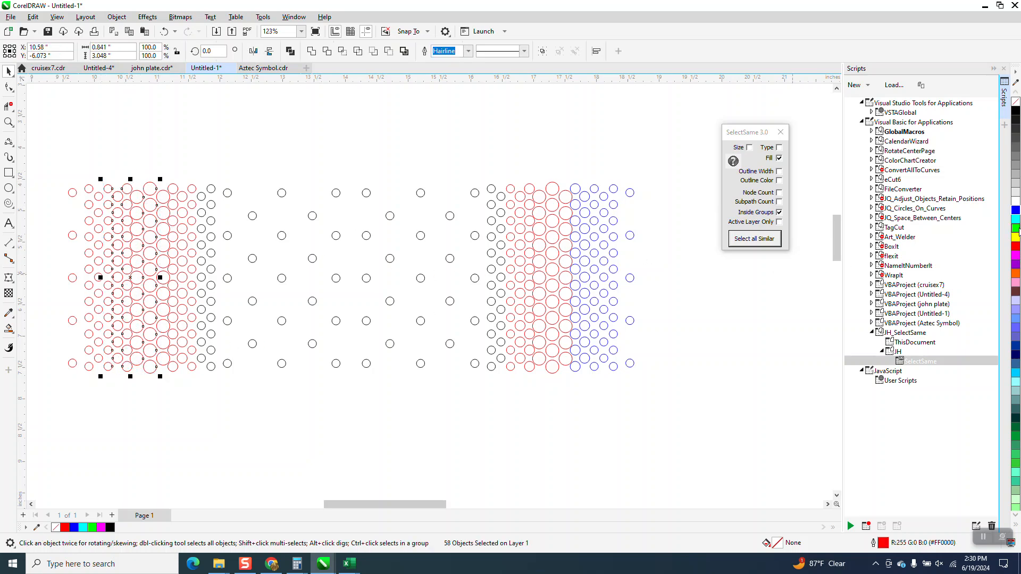
right_click(1016, 109)
left_click(742, 326)
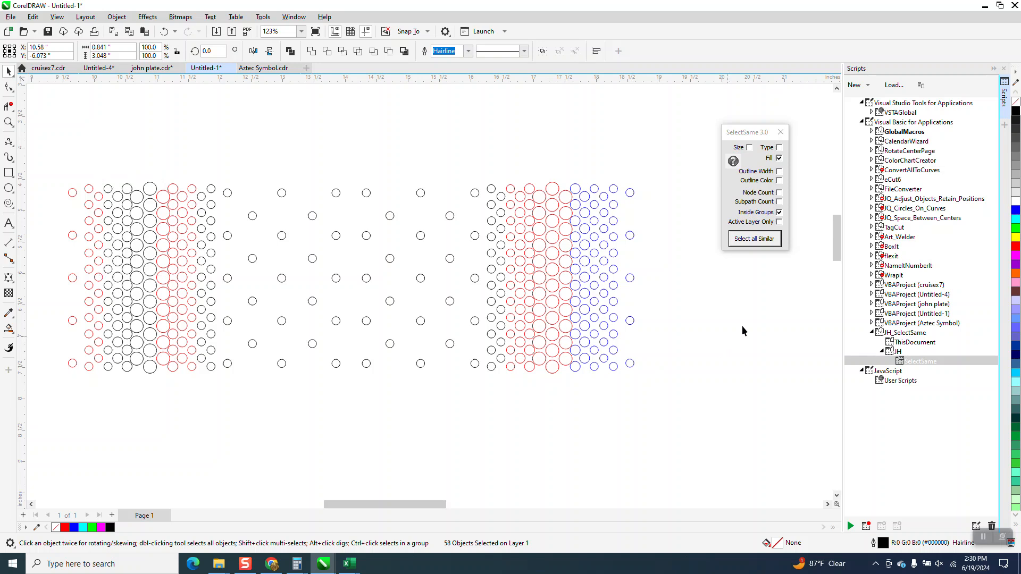
Set SelectSame to match by Outline Color instead of Fill and select all circles similar to a black-outlined one.
left_click(780, 159)
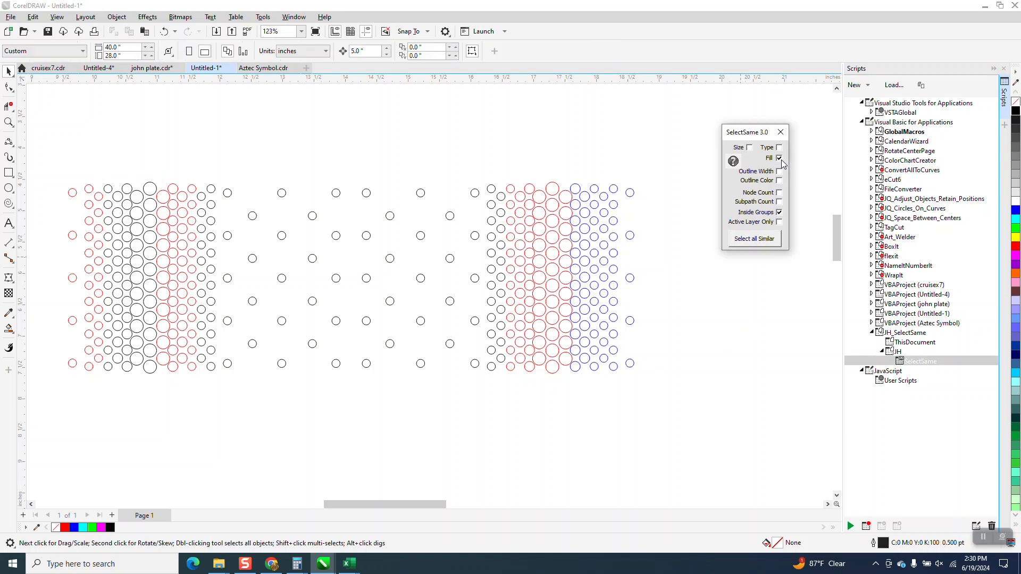
left_click(156, 186)
left_click(762, 243)
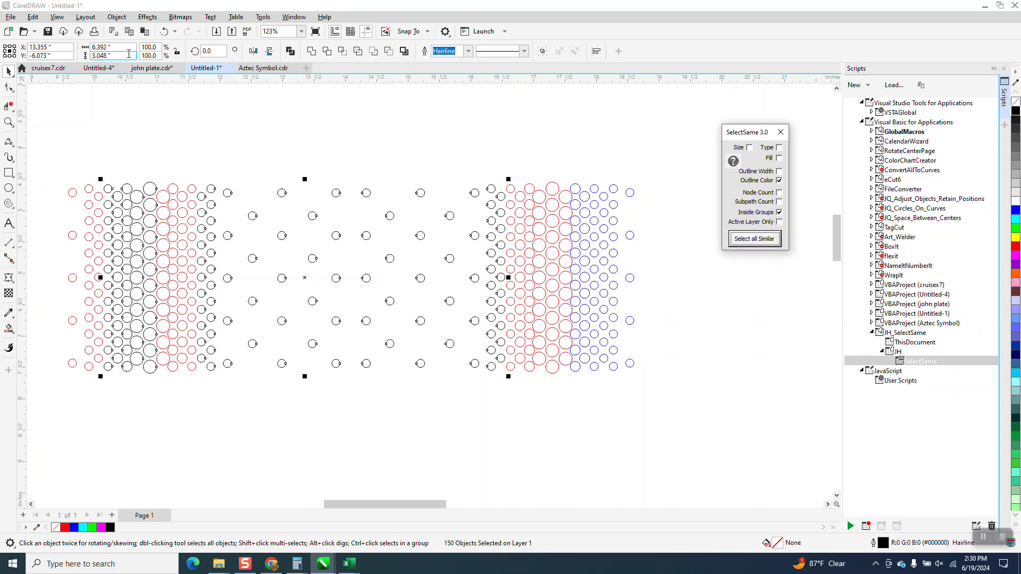
Group the selected black-outlined circles and nudge the group 5 inches down and back up into the pattern.
left_click(117, 16)
mouse_move(144, 201)
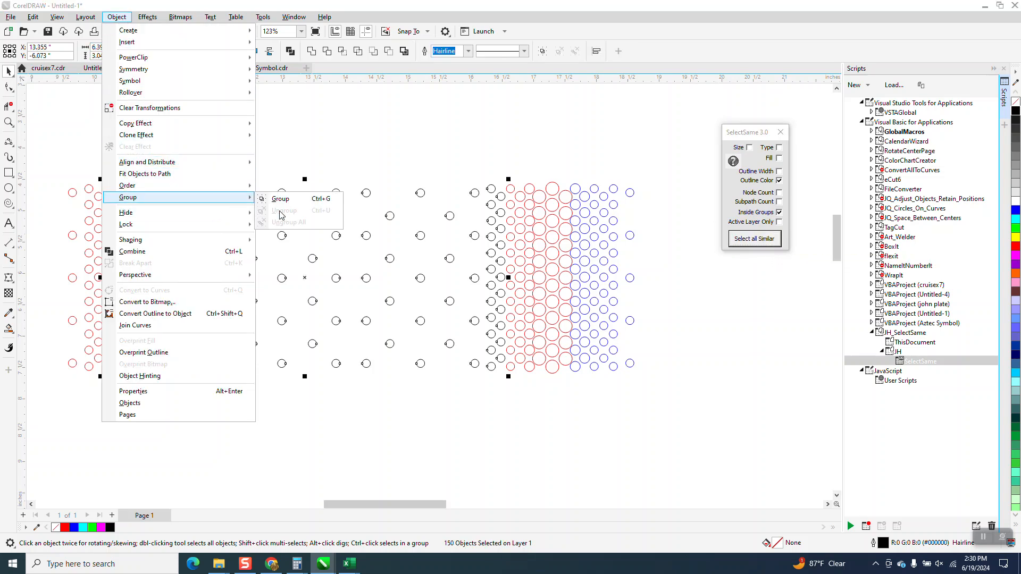
left_click(291, 199)
key("Down")
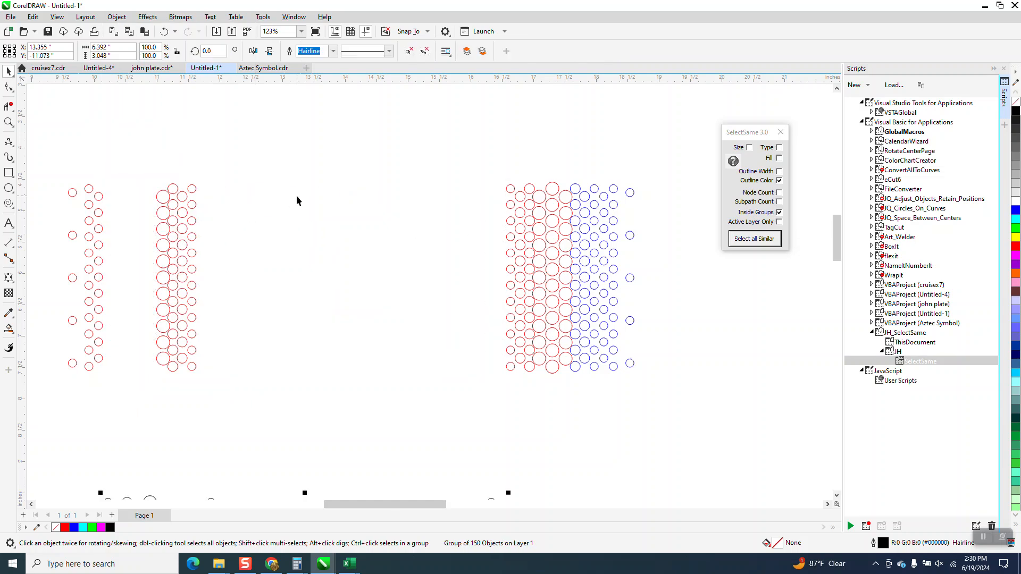
key("Up")
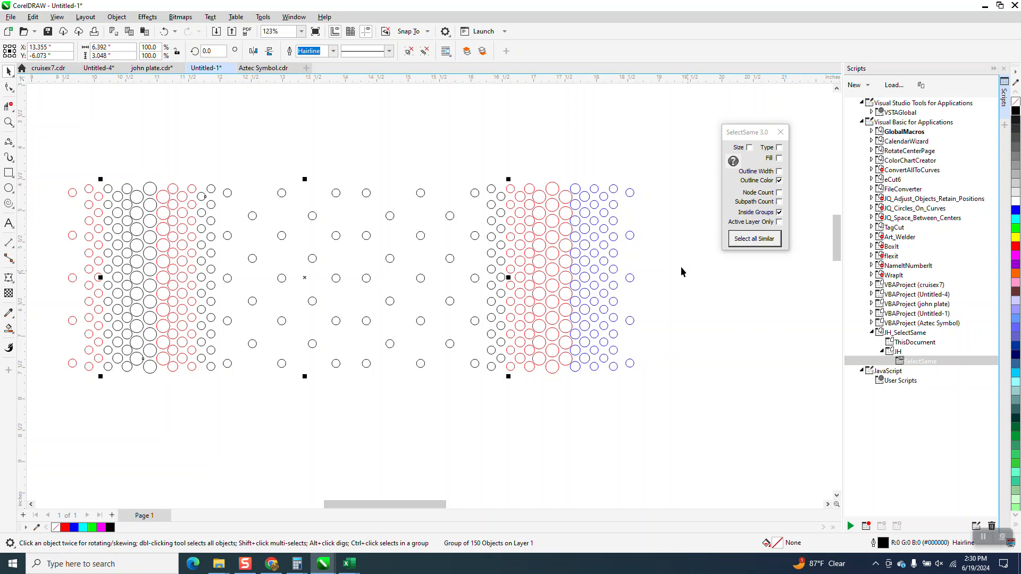
Examine the MacroMonster.Com banner up close and close the SelectSame window.
scroll(685, 269, "down", 3)
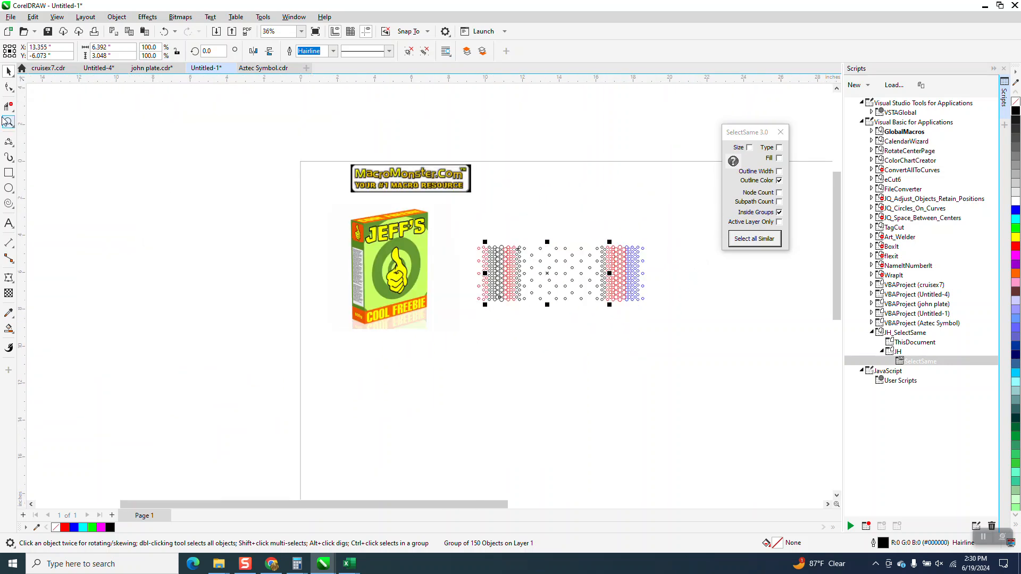
left_click(8, 122)
left_click_drag(338, 143, 500, 221)
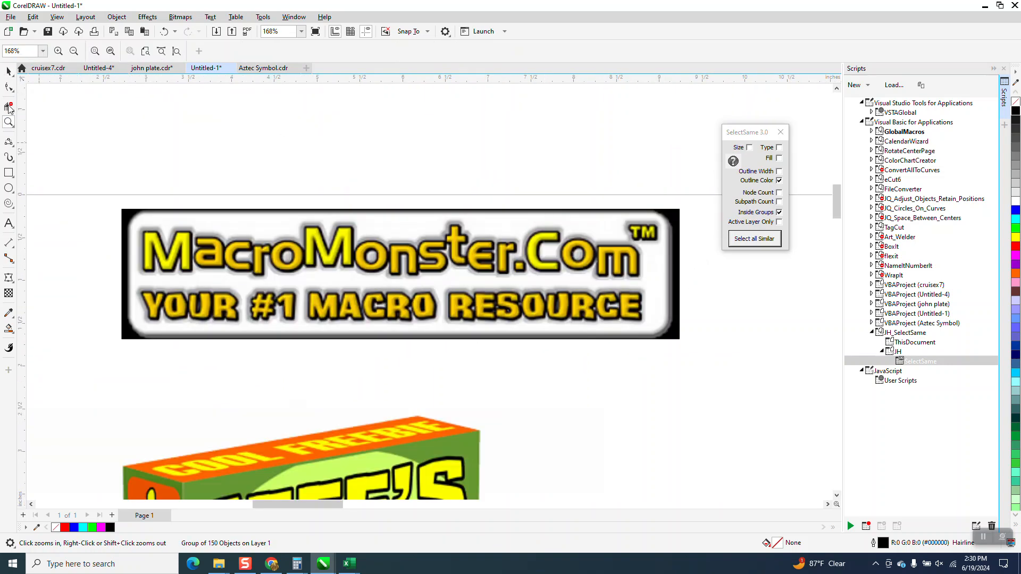
left_click(9, 72)
scroll(293, 207, "down", 3)
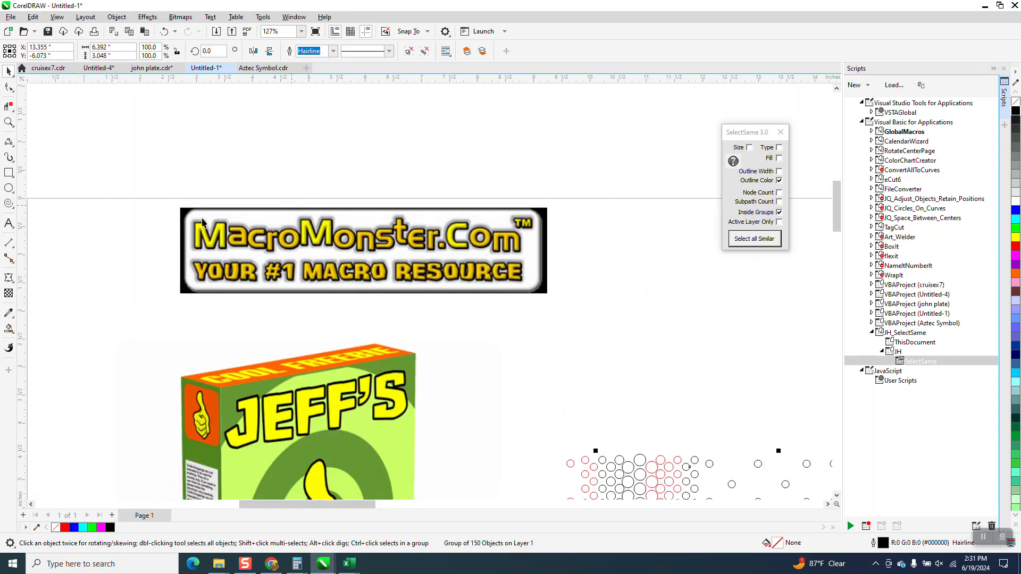
left_click(9, 122)
left_click_drag(168, 195, 558, 319)
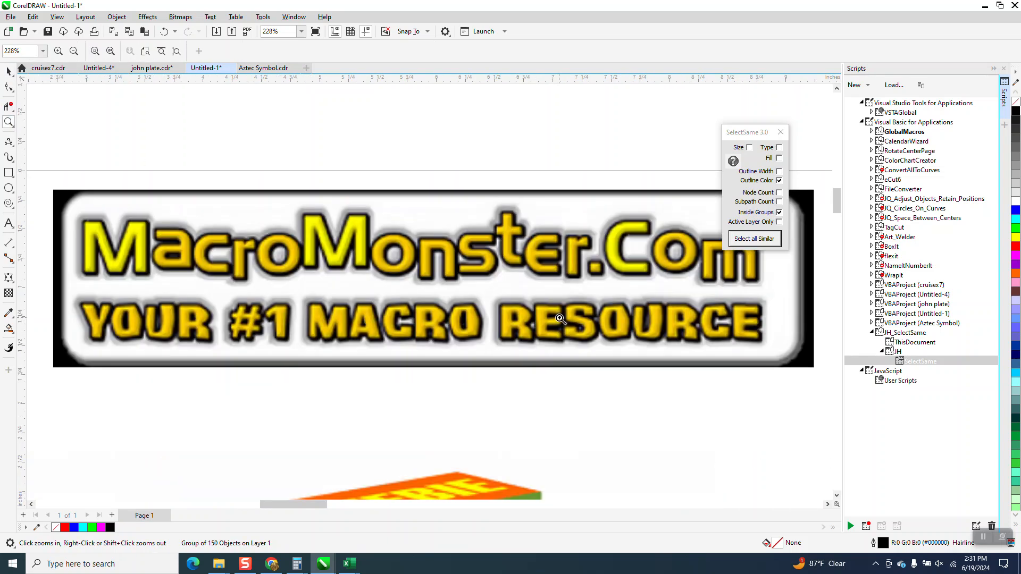
left_click(781, 132)
scroll(321, 242, "down", 1)
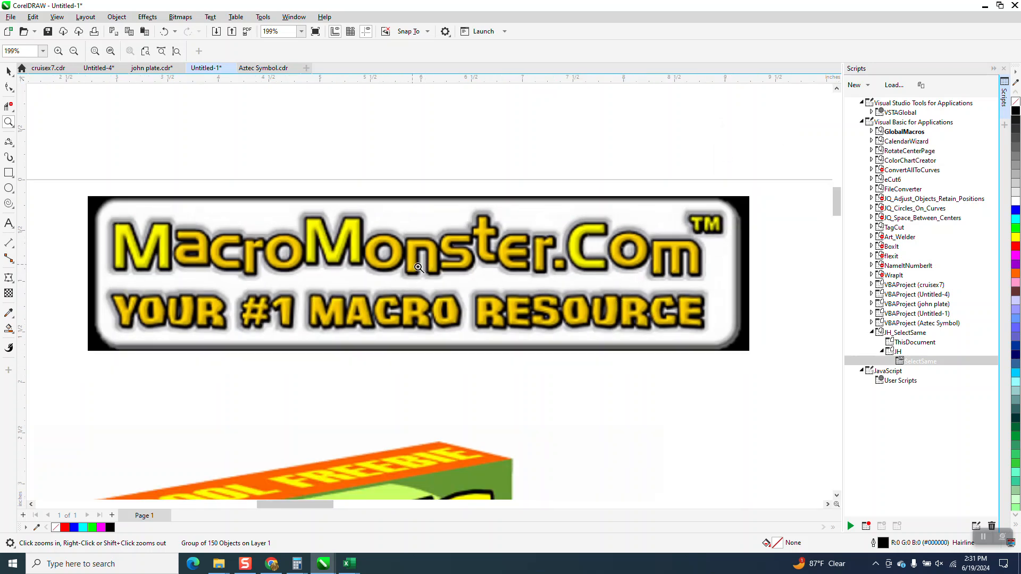
scroll(410, 234, "down", 8)
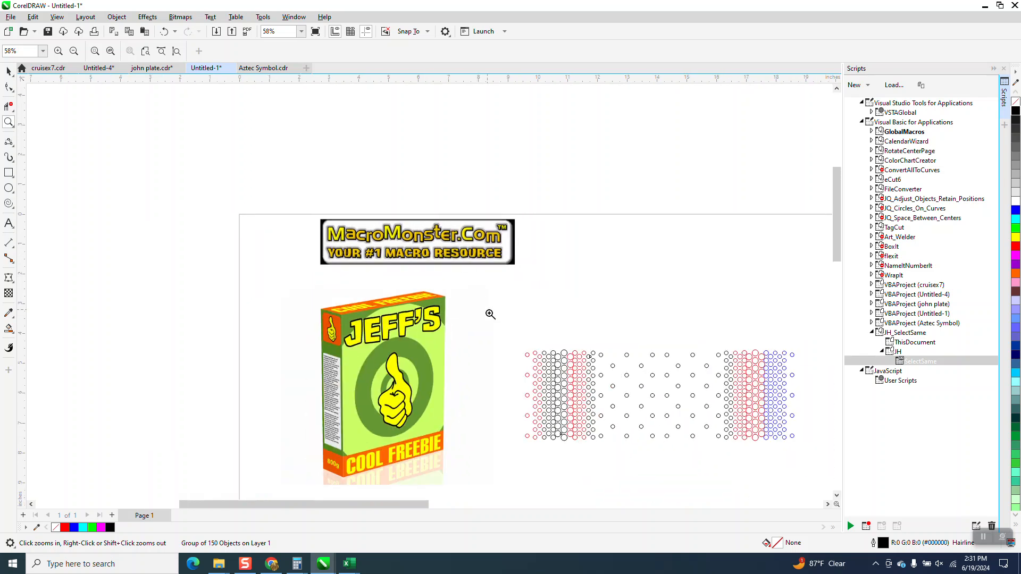
scroll(700, 439, "up", 6)
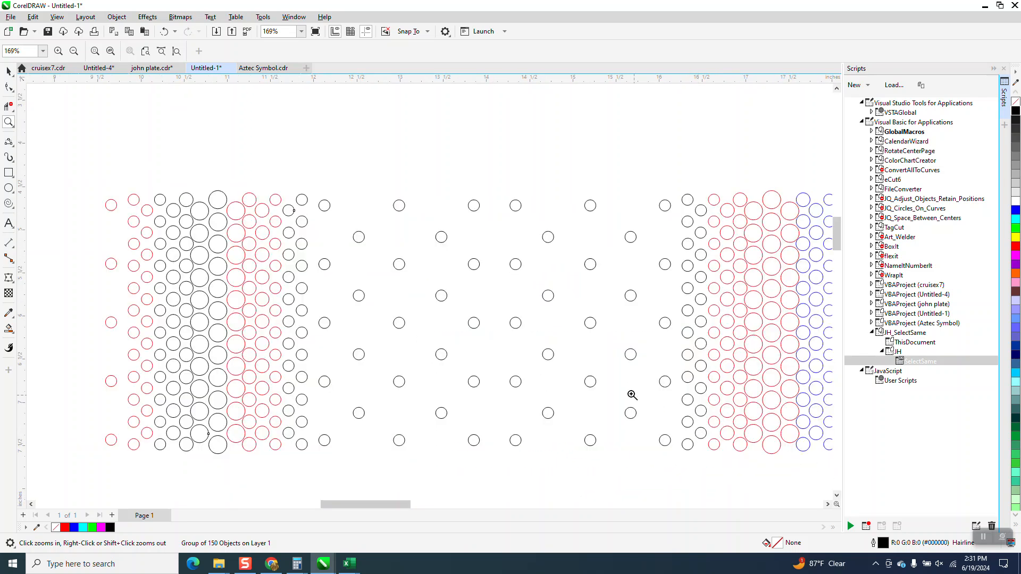
scroll(581, 365, "down", 1)
scroll(561, 342, "down", 1)
scroll(561, 326, "down", 1)
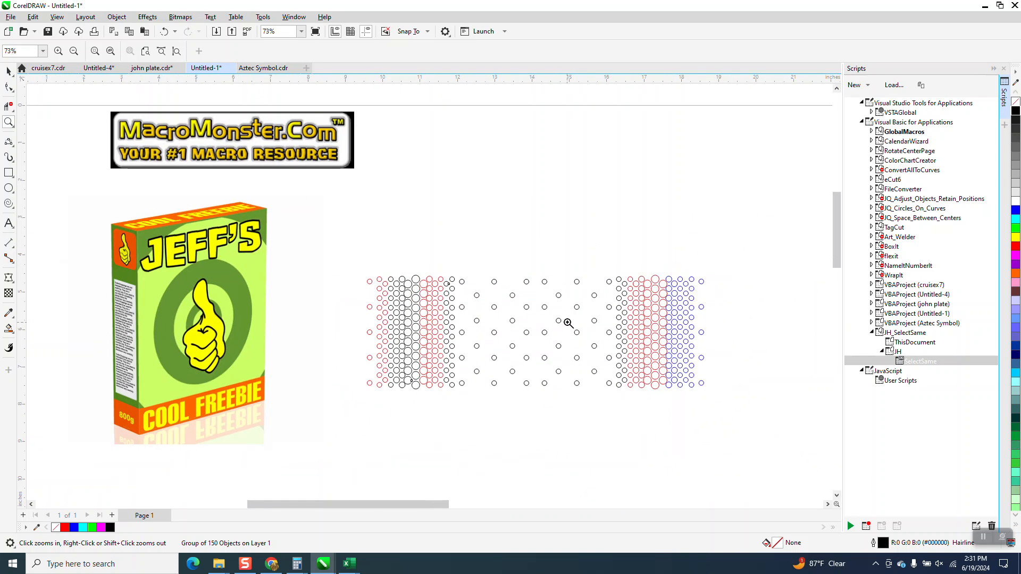